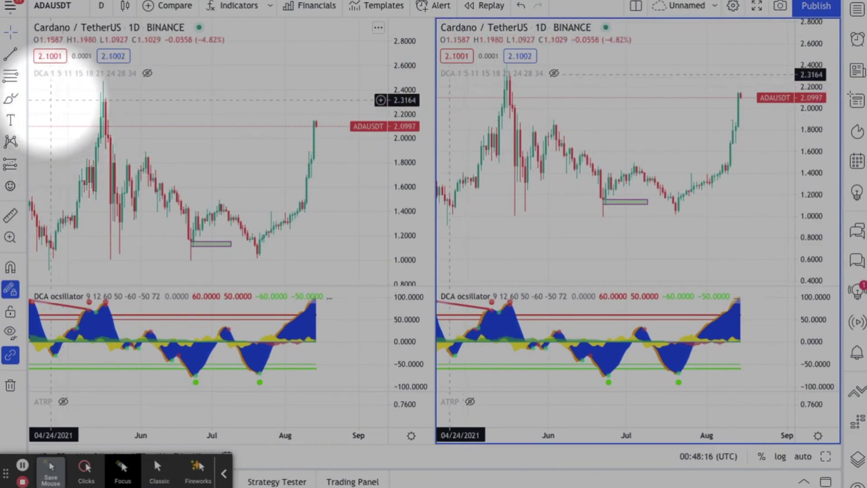
- Maximize the first of the two ADAUSDT charts so that it fills the whole layout
scroll(71, 130, "right", 1)
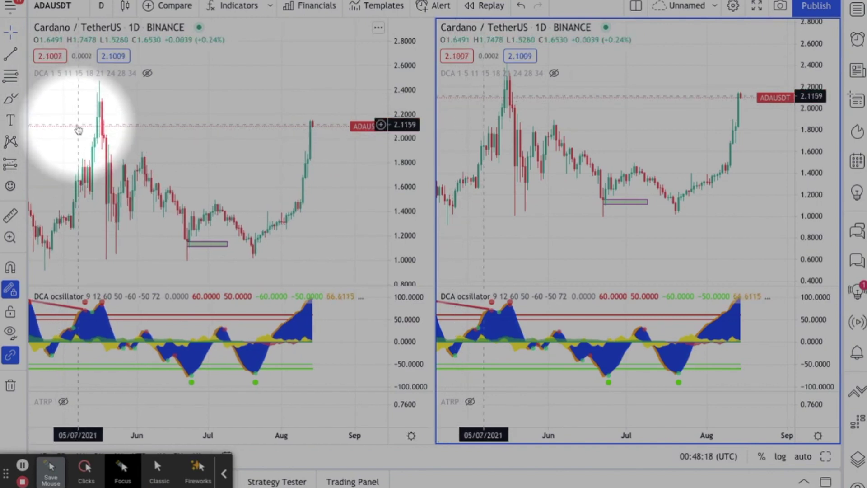
scroll(78, 128, "up", 3)
scroll(78, 129, "up", 5)
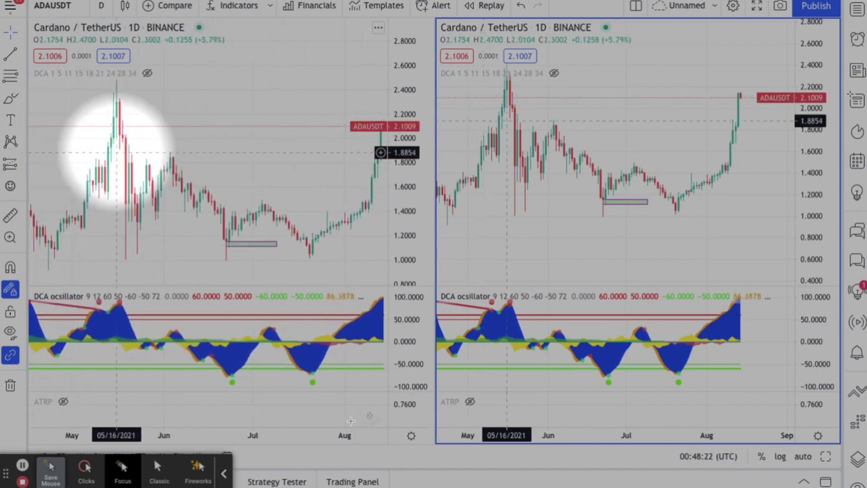
left_click(251, 174)
left_click(834, 462)
left_click(831, 463)
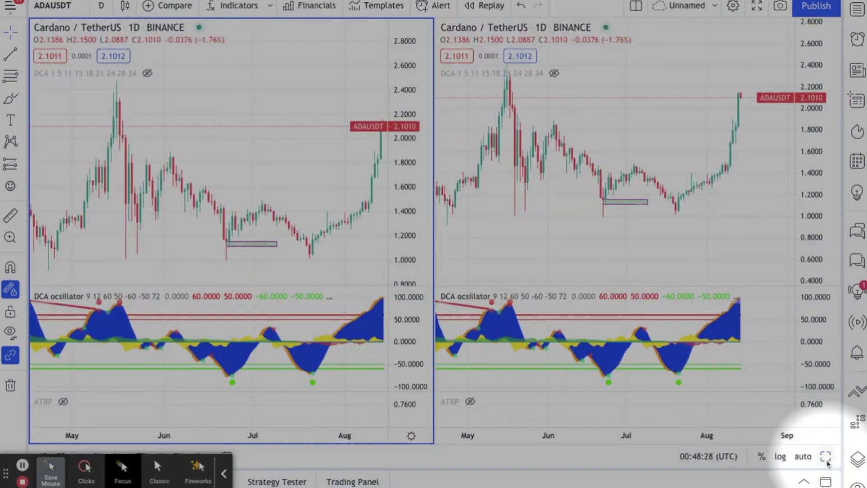
left_click(830, 463)
scroll(452, 132, "right", 3)
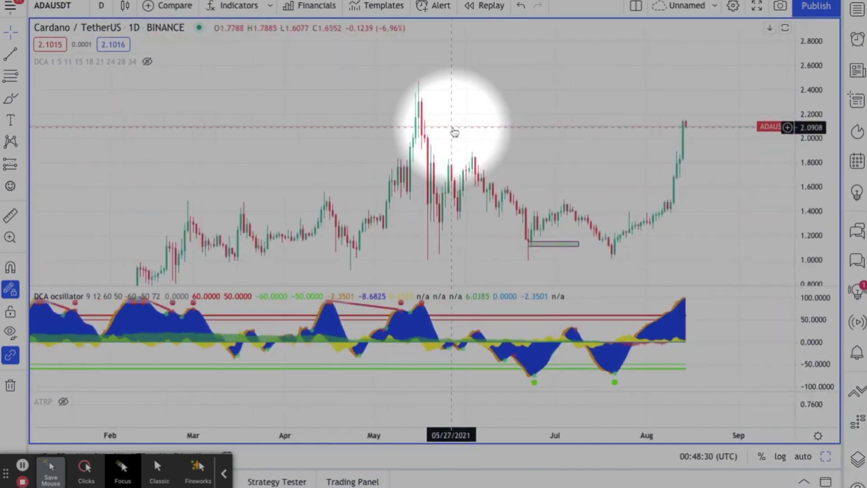
scroll(453, 132, "right", 3)
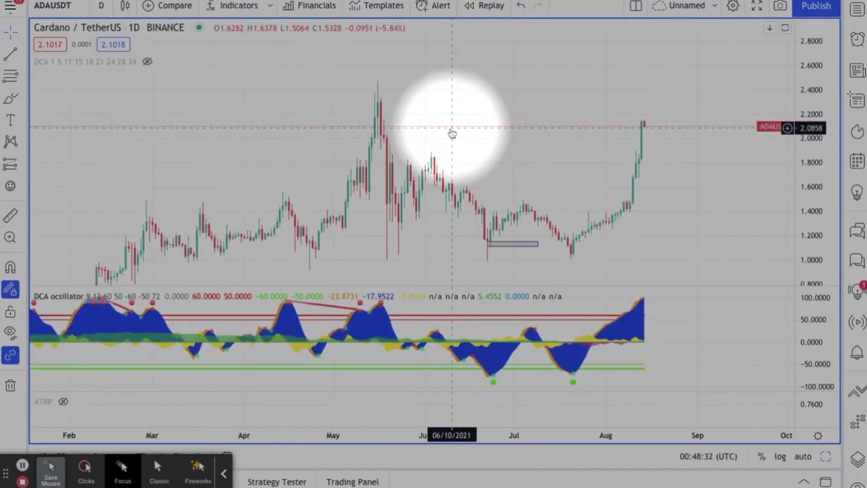
- Add the text label "Regular Grid Bot" to the chart and place it above the candles near the start of July, at about 2.70
left_click(20, 122)
left_click(57, 112)
left_click(347, 68)
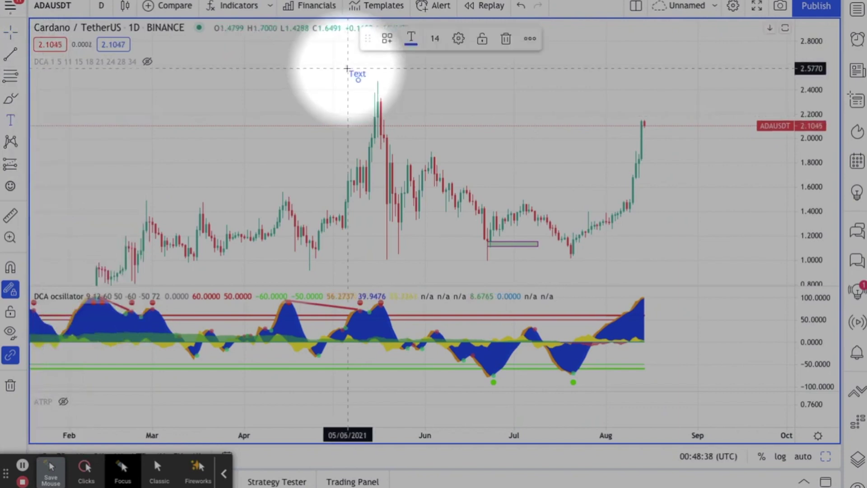
type("Regu")
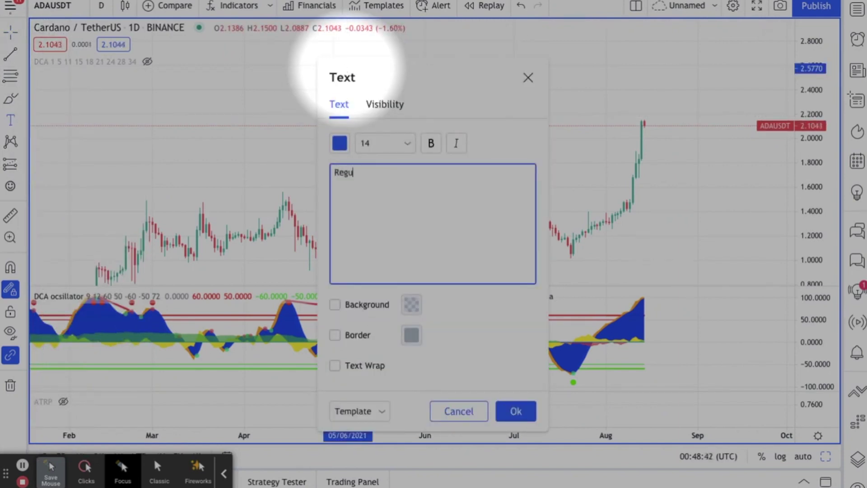
type("lar Gr")
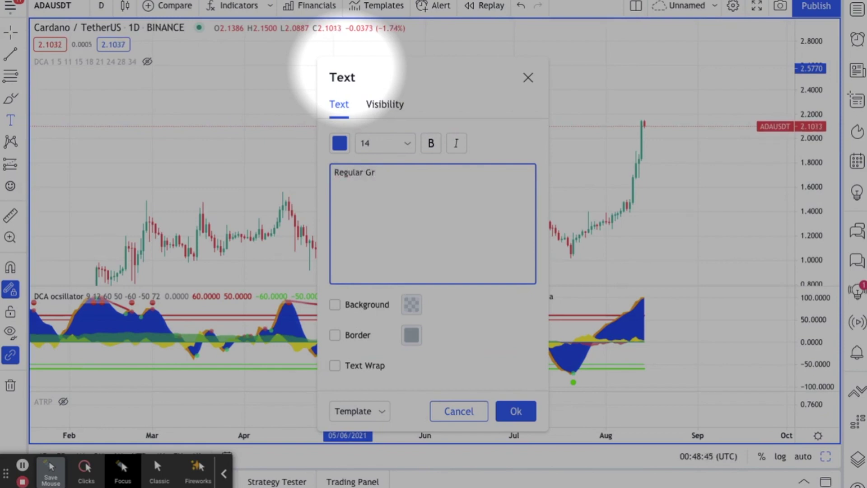
key("BackSpace")
type("rid Bot")
left_click(514, 411)
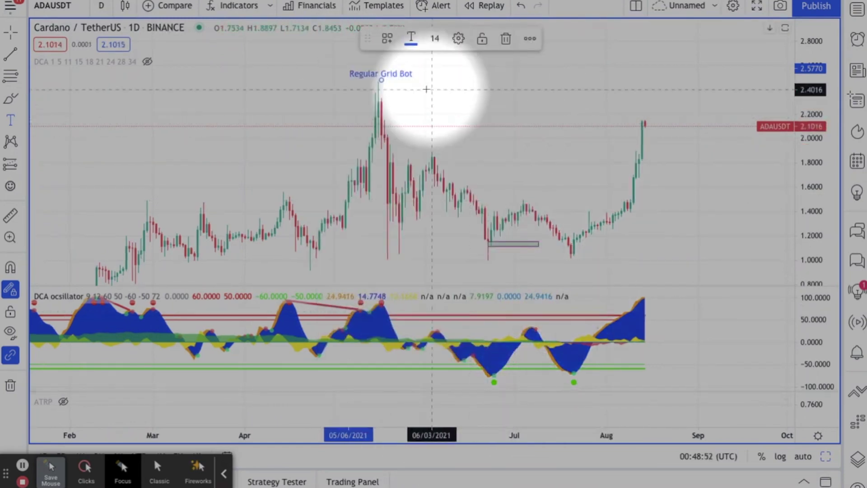
left_click(11, 32)
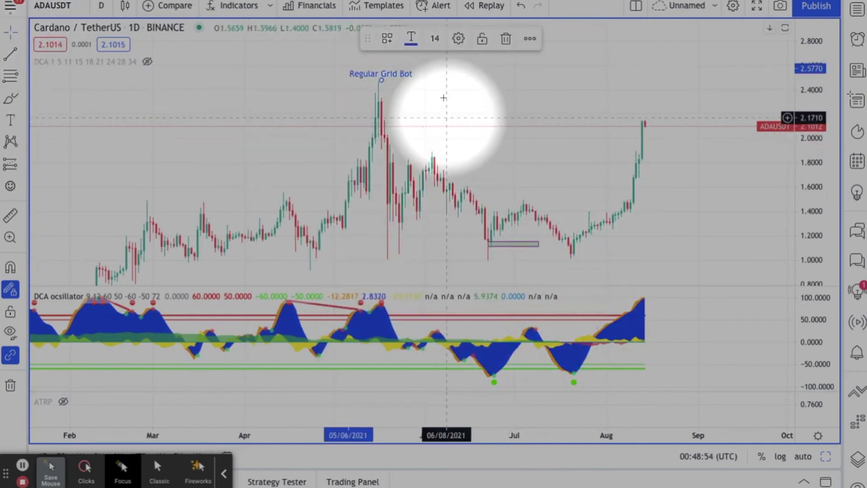
left_click_drag(388, 77, 518, 64)
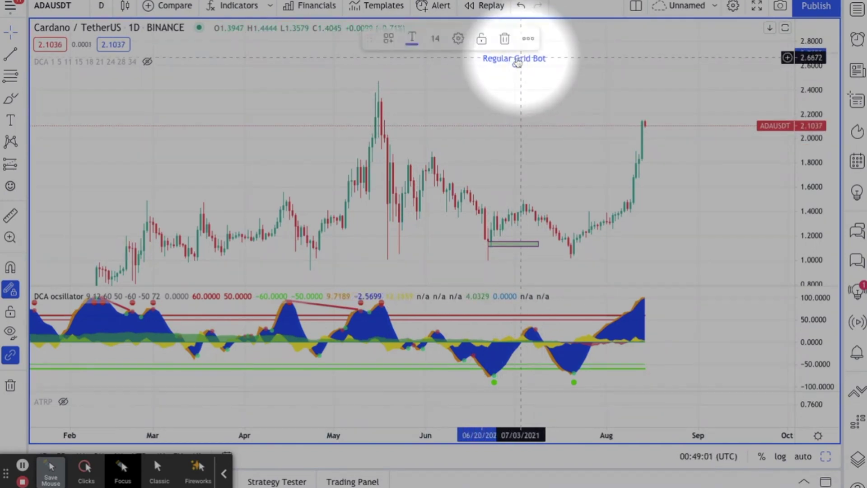
- Draw two pairs of horizontal lines, at about 2.37 and 2.30 near the May peak and at about 1.53 and 1.46 below
left_click(24, 57)
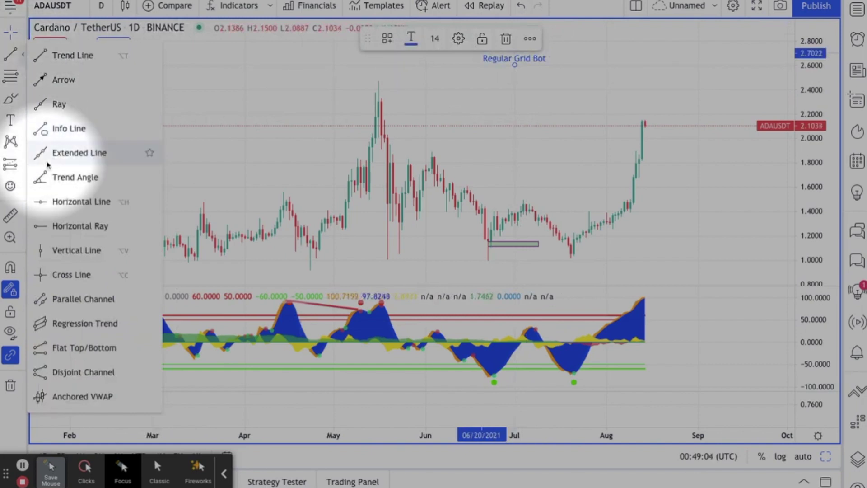
left_click(50, 200)
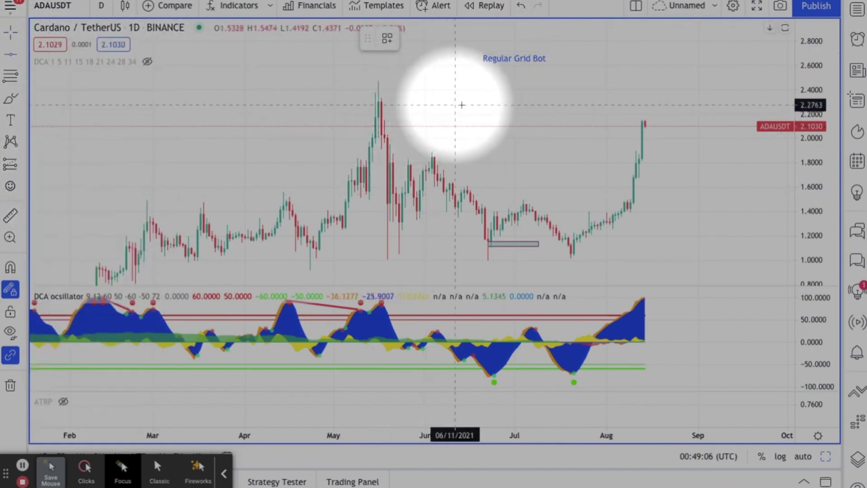
left_click(491, 93)
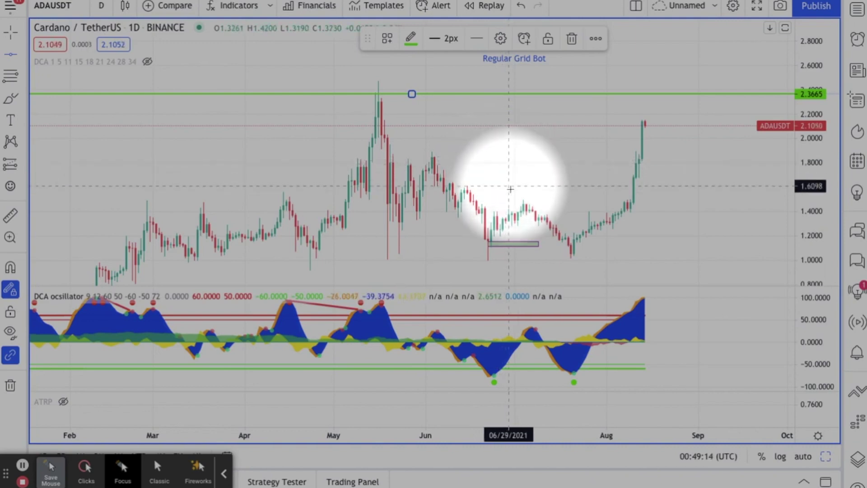
left_click(515, 204)
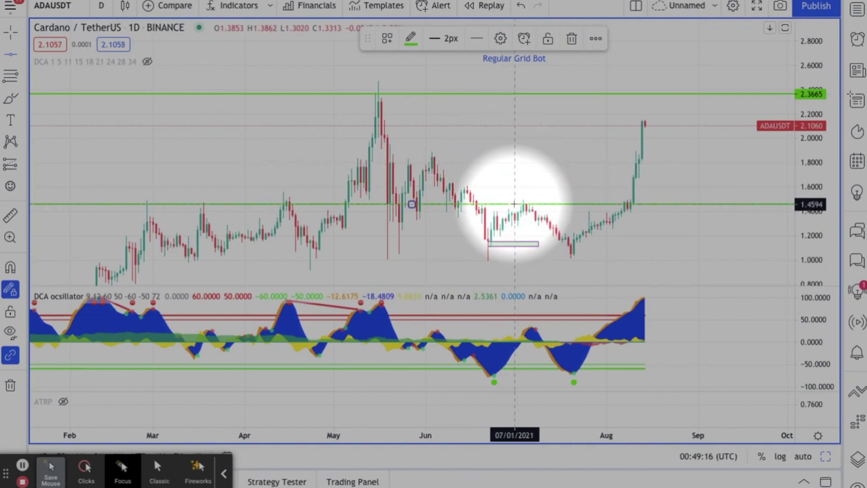
left_click(519, 196)
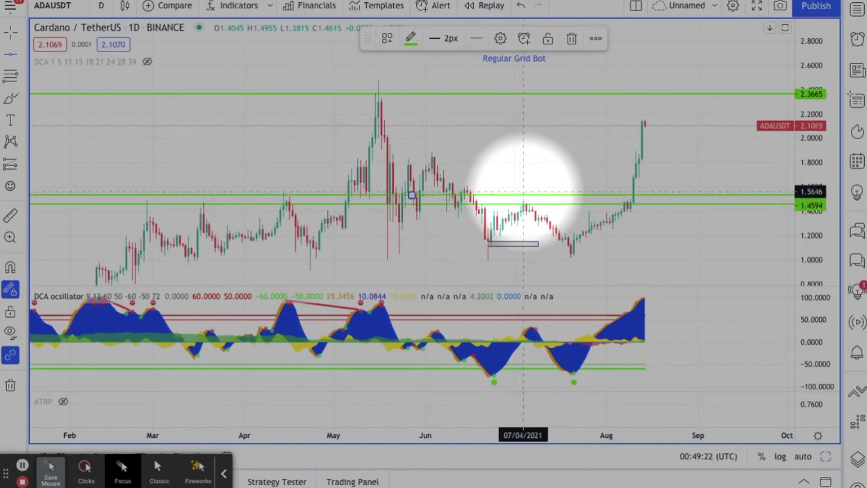
left_click(536, 100)
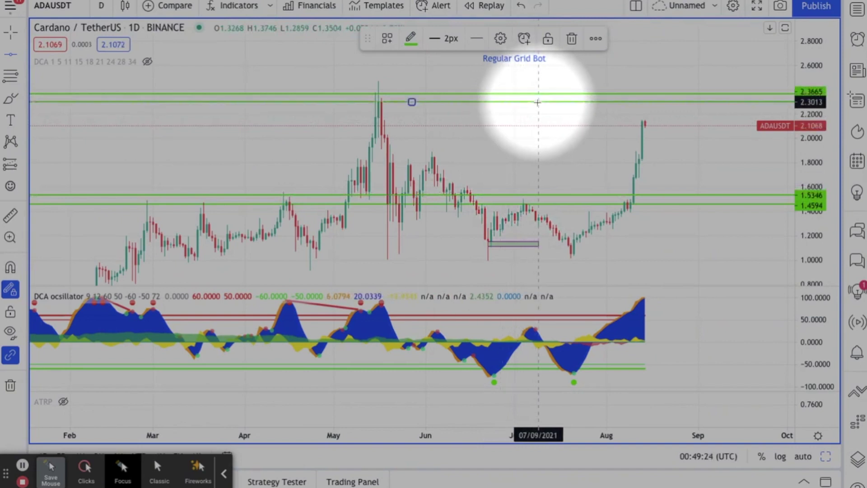
- Draw a rectangle filling each pair of horizontal lines, running from about July 10 to September 14, 2021
left_click(22, 120)
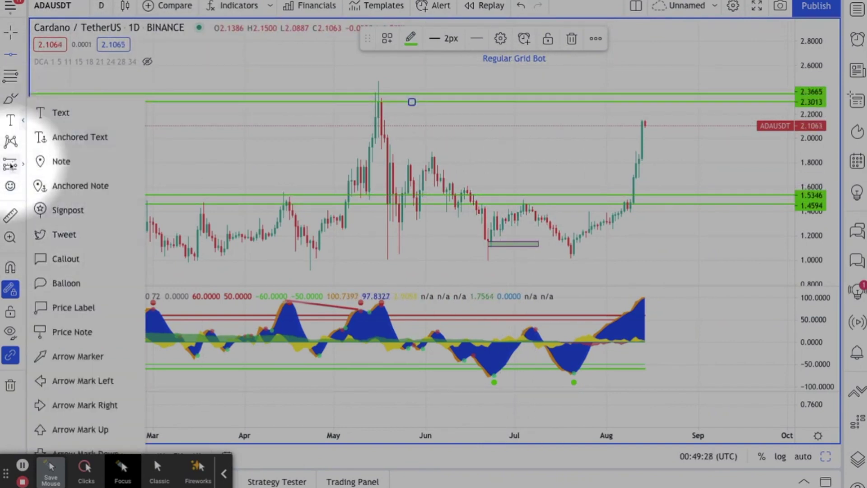
left_click(22, 102)
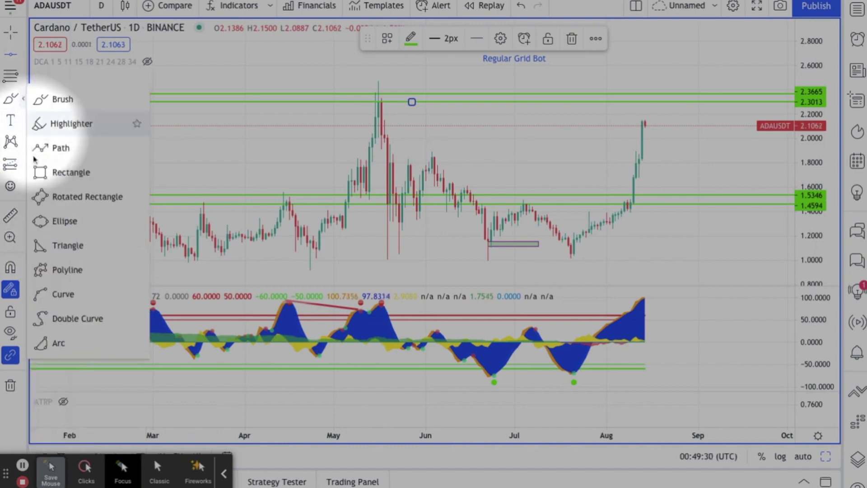
left_click(68, 173)
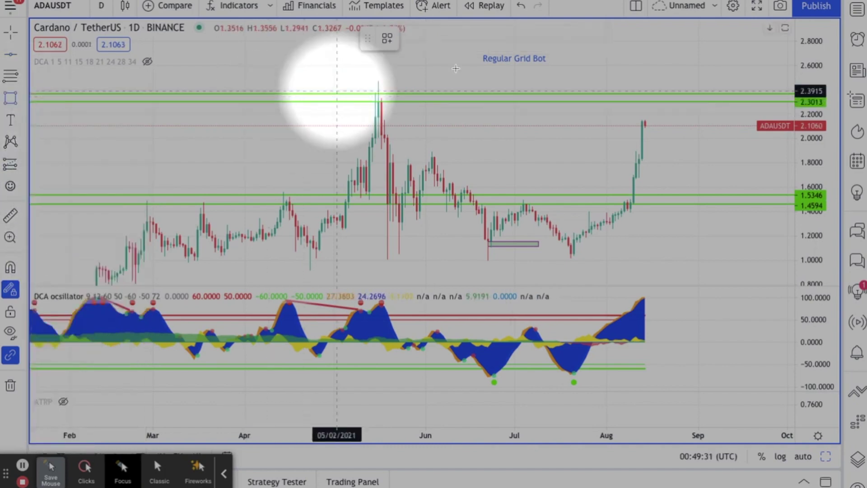
left_click(545, 94)
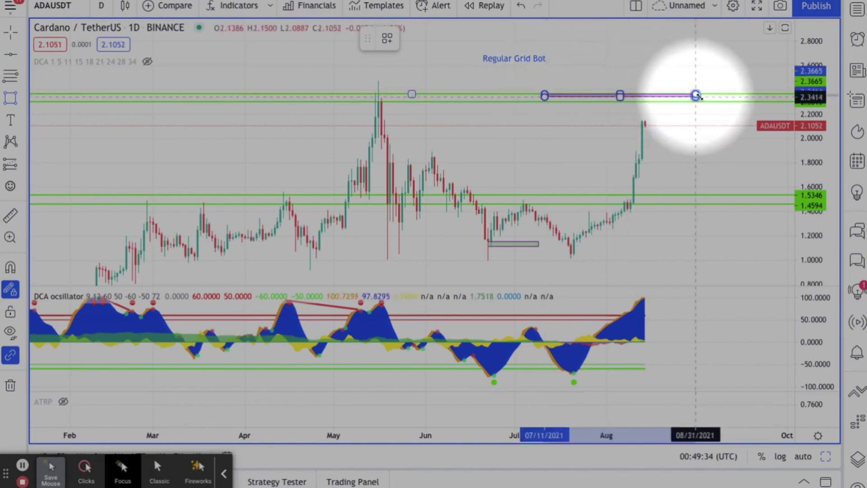
left_click(737, 100)
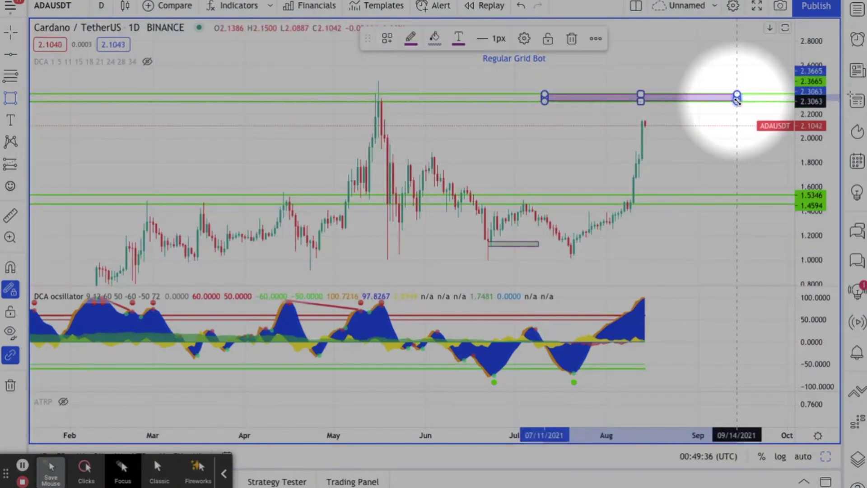
left_click(542, 195)
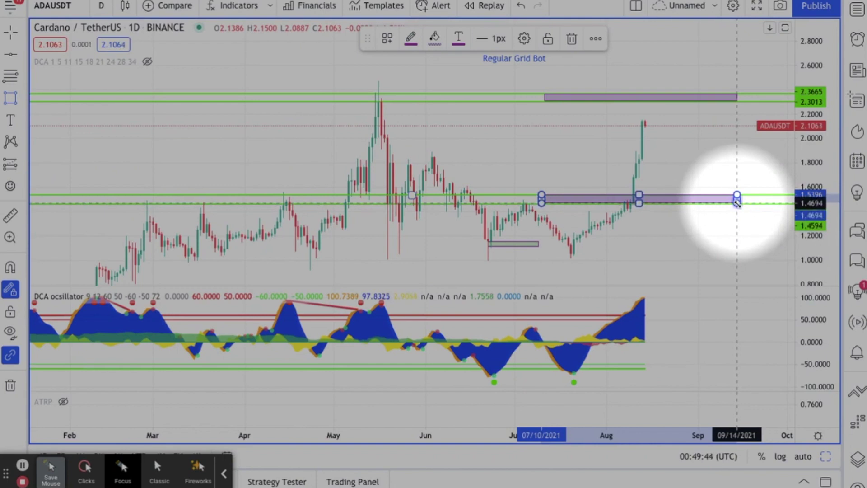
left_click(738, 202)
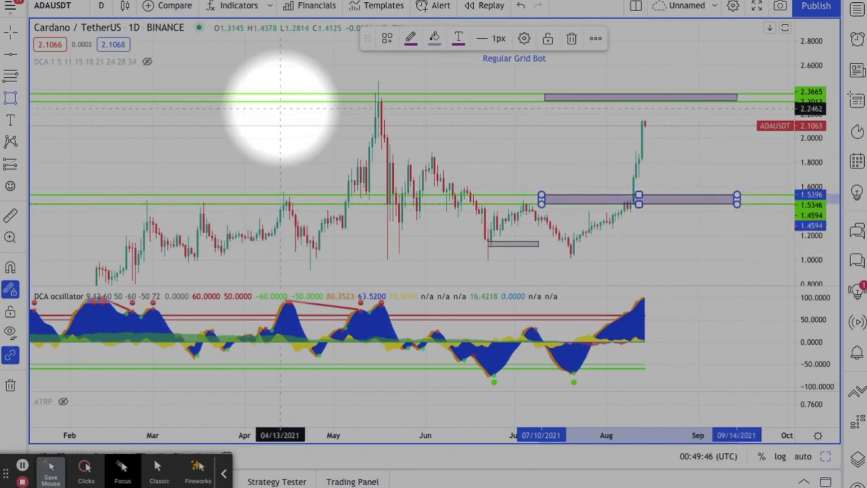
- Delete the four green horizontal guide lines, keeping the two purple rectangles
left_click(17, 54)
left_click(128, 103)
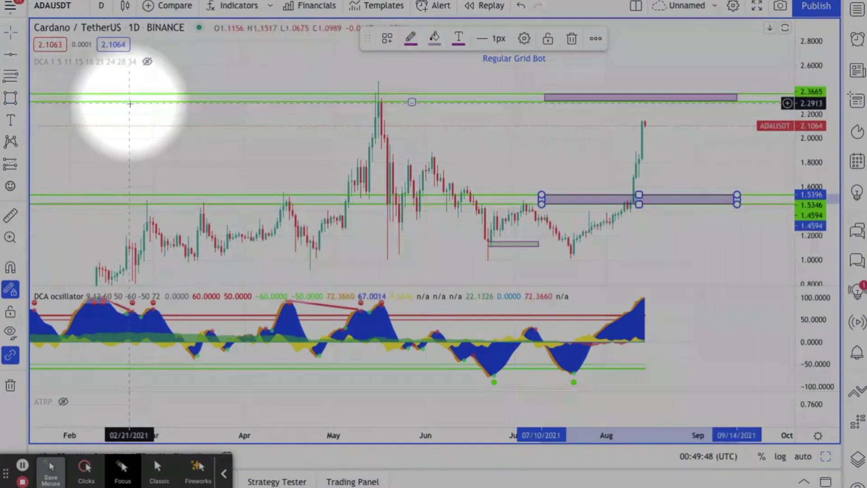
left_click_drag(131, 107, 171, 190)
scroll(199, 181, "up", 3)
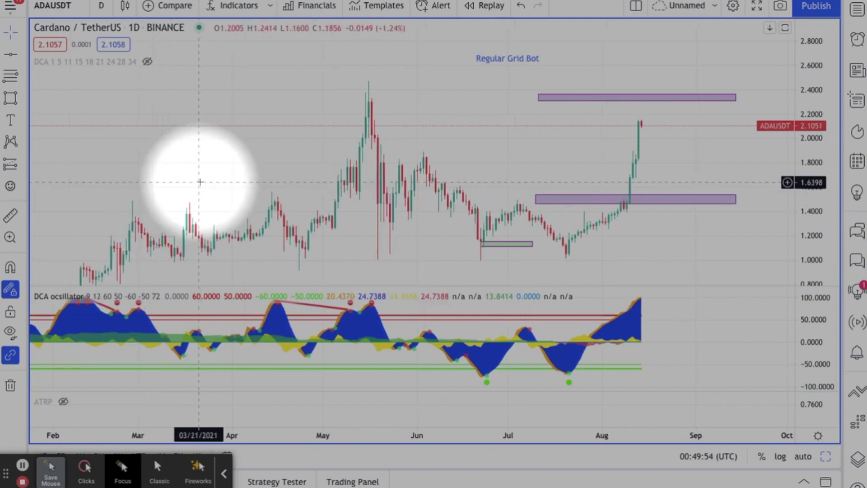
- Place a horizontal line through the lower purple rectangle and set its price coordinate to 1.5000
scroll(199, 182, "up", 2)
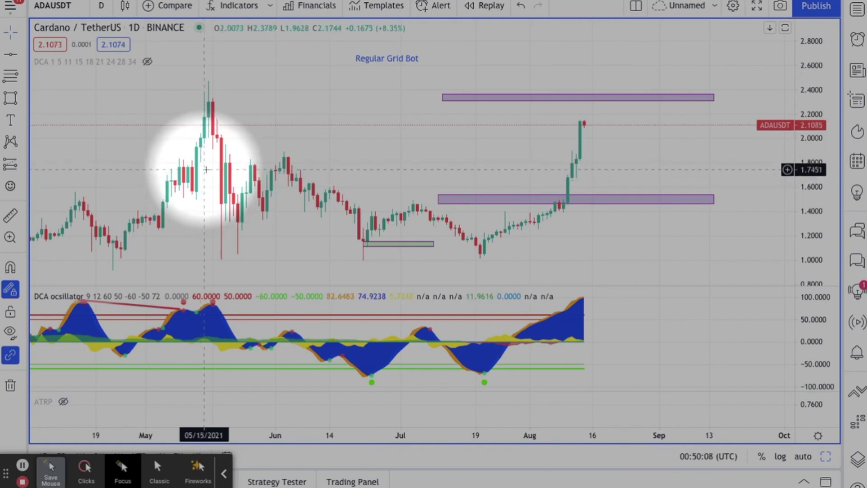
scroll(437, 180, "up", 1)
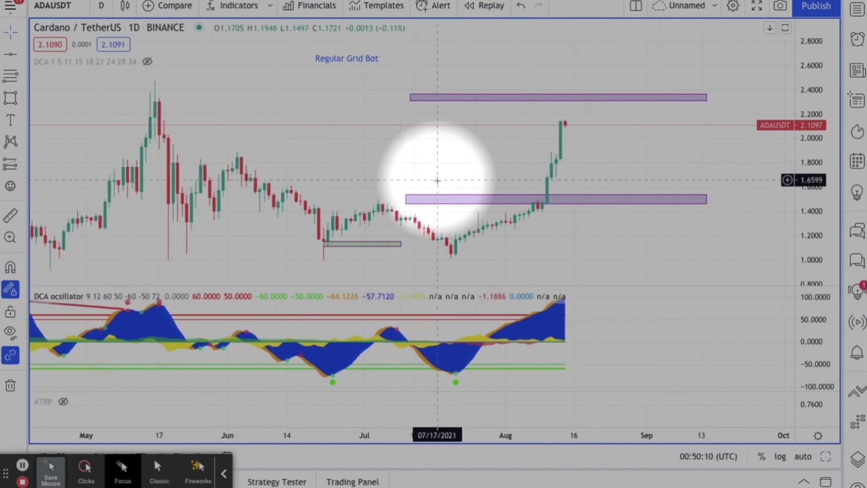
scroll(437, 181, "up", 1)
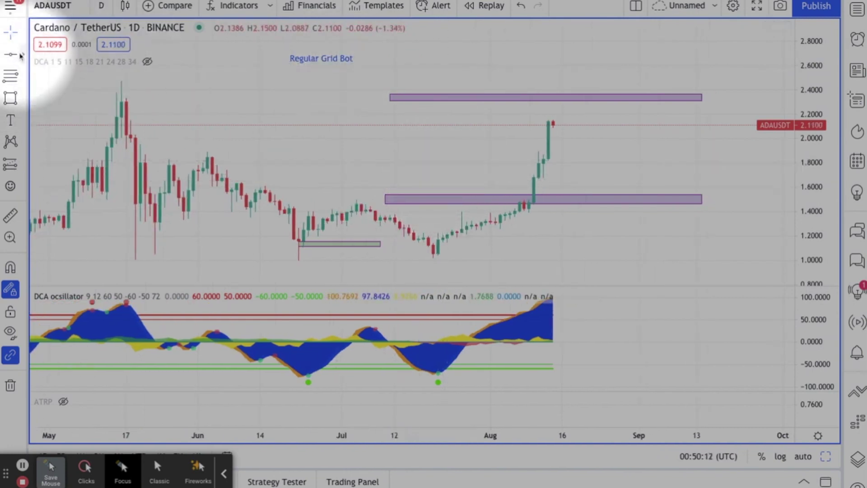
left_click(11, 58)
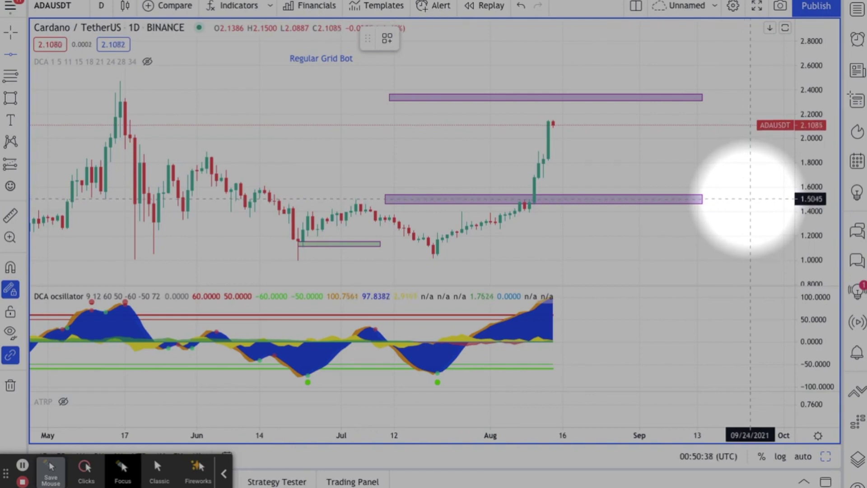
left_click(751, 199)
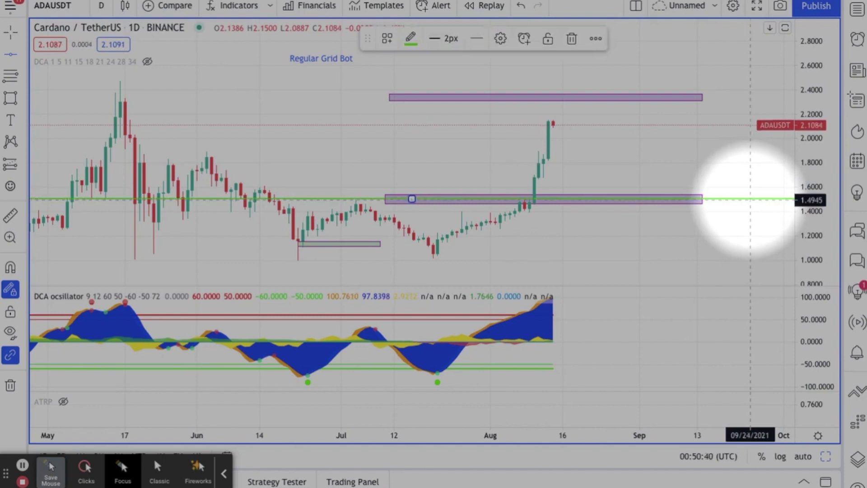
left_click(501, 39)
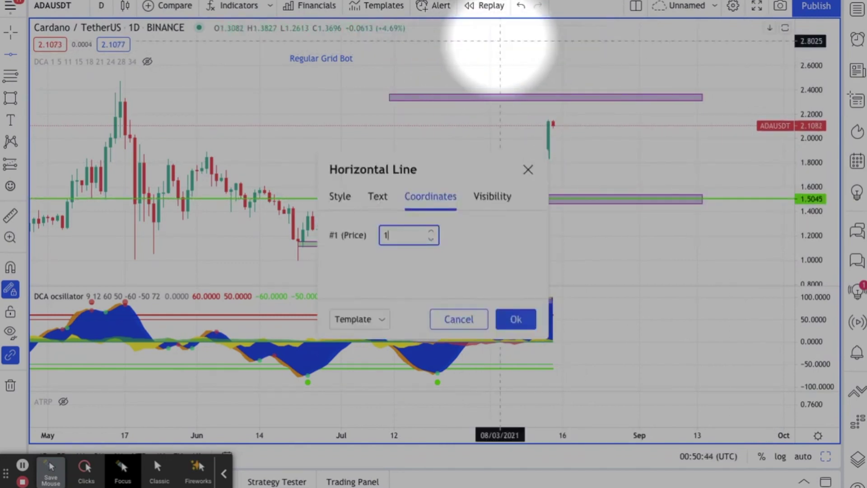
type("1.5000")
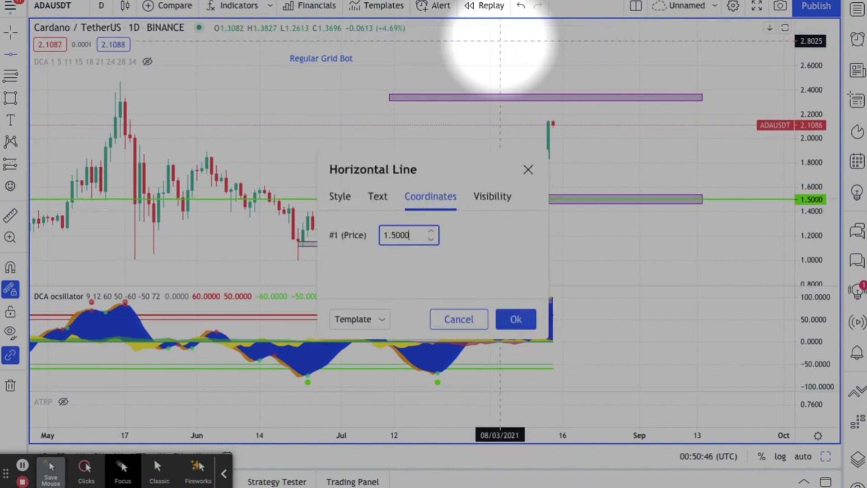
left_click(516, 318)
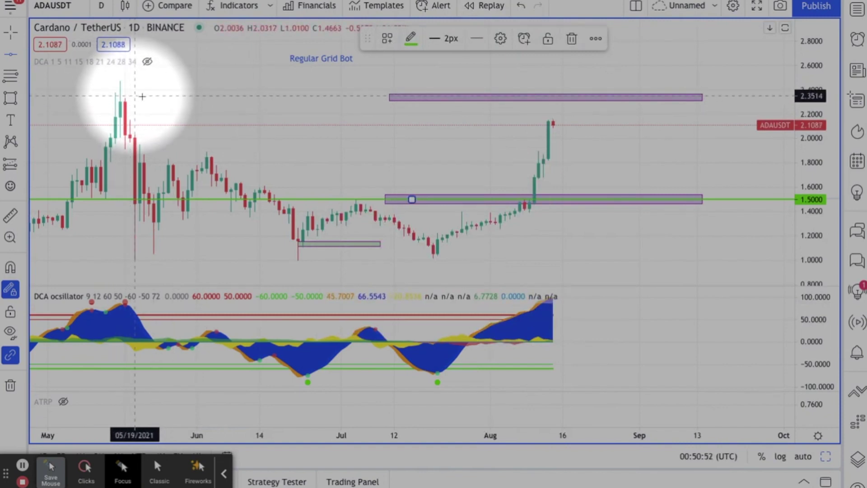
- Place a horizontal line at the upper purple rectangle and set its price coordinate to 2.4000
left_click(378, 97)
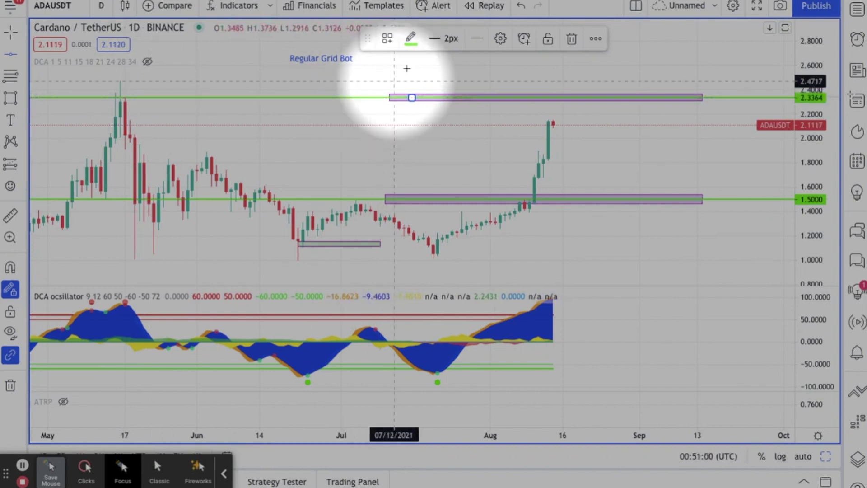
left_click(500, 44)
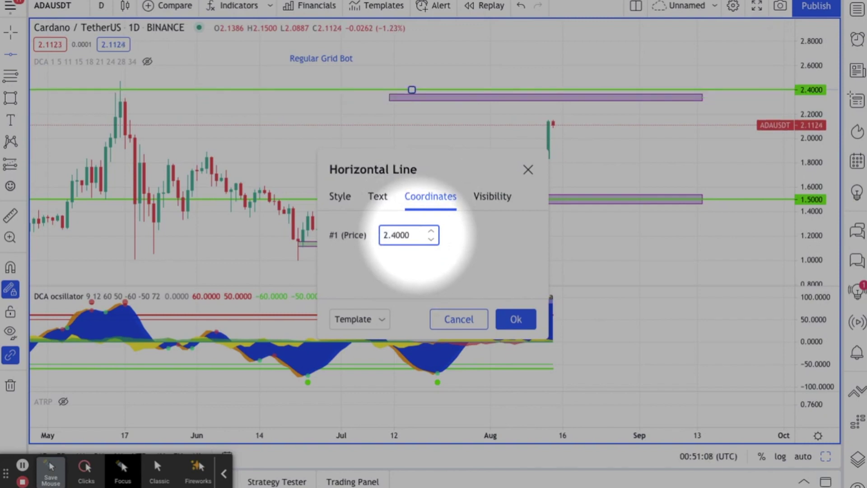
left_click(516, 331)
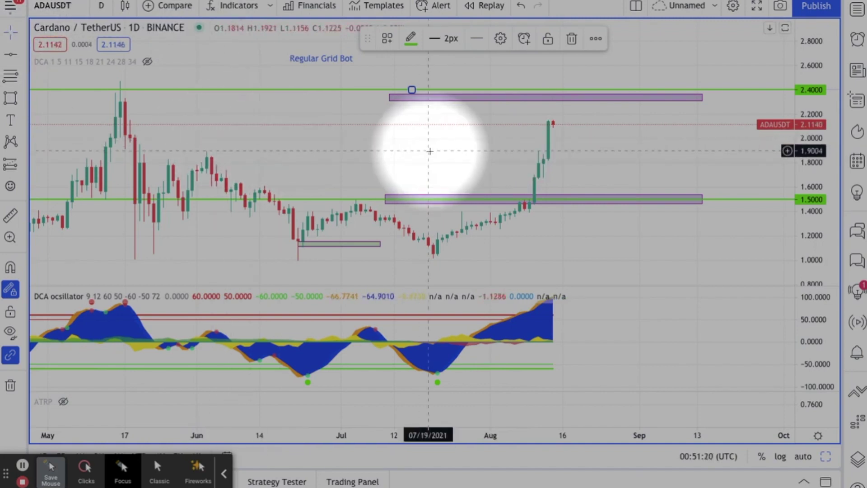
- Add a horizontal line at about 1.45, just below the lower purple rectangle, and colour it red
scroll(445, 158, "up", 1)
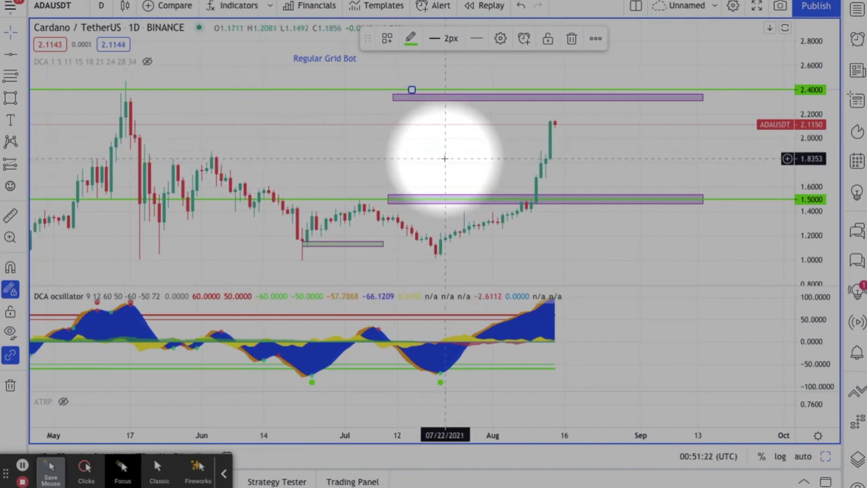
left_click(654, 200)
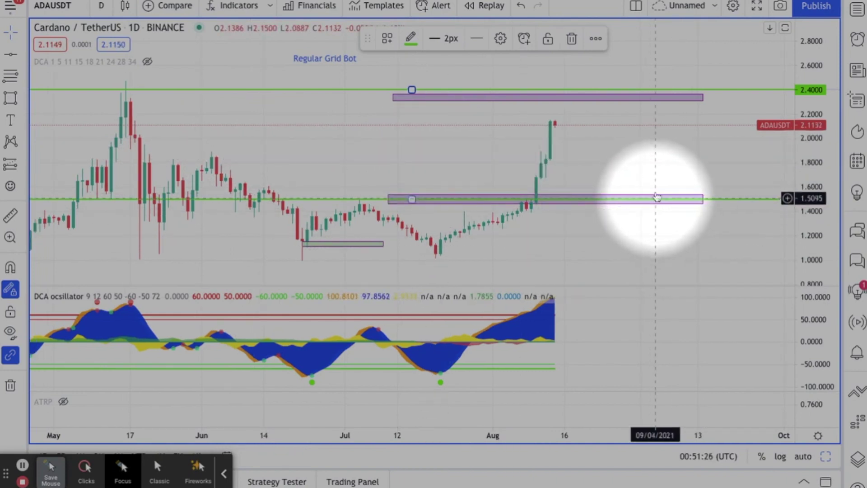
scroll(574, 185, "right", 3)
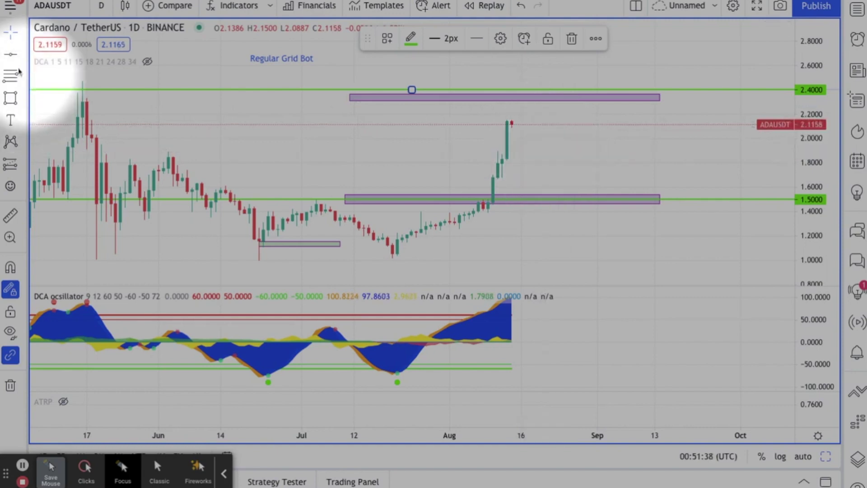
key("Escape")
left_click(10, 55)
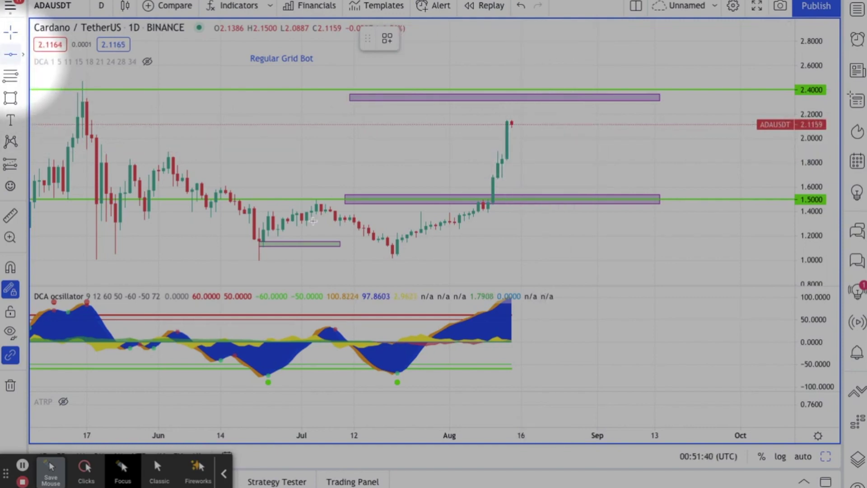
left_click(673, 206)
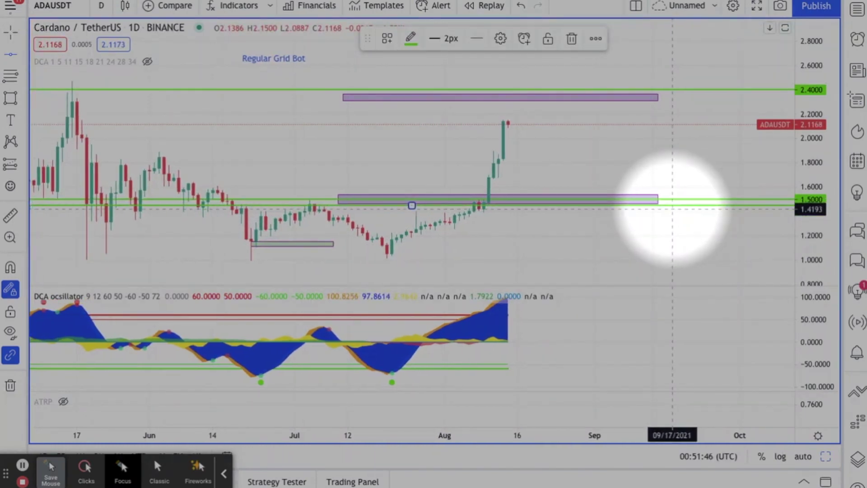
left_click(411, 38)
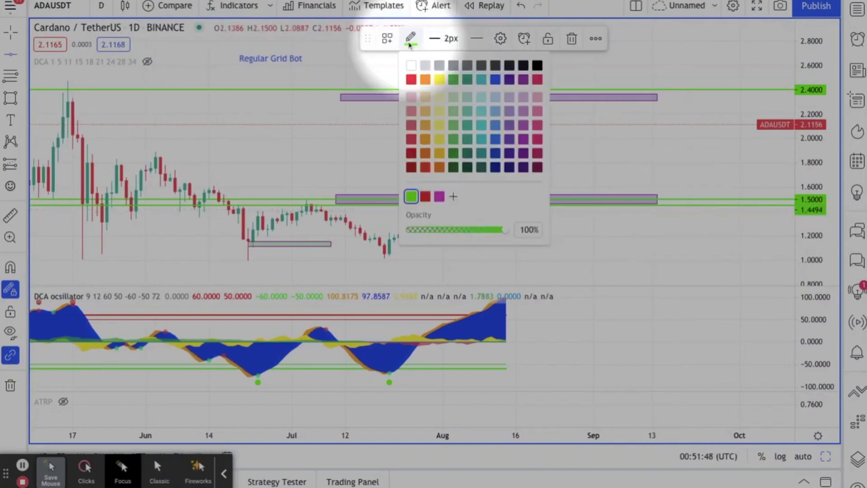
left_click(410, 79)
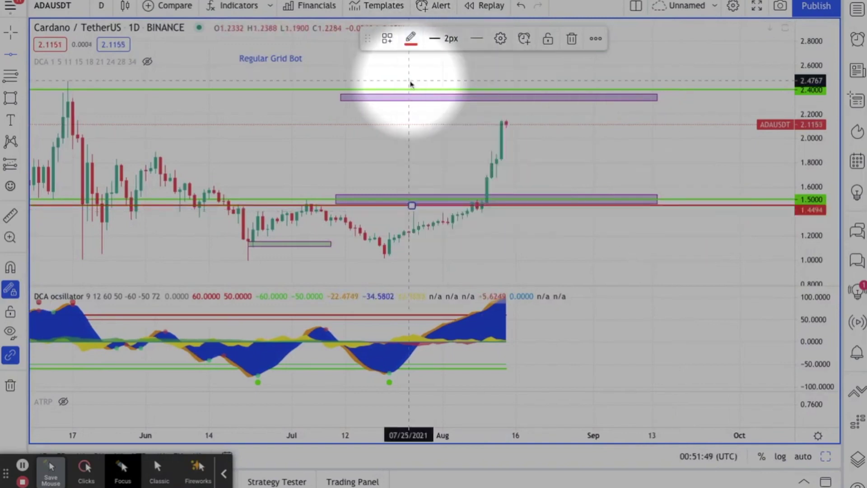
- Add a blue horizontal line near the upper purple rectangle and position it at about 2.38, just under the 2.4000 line
left_click(700, 86)
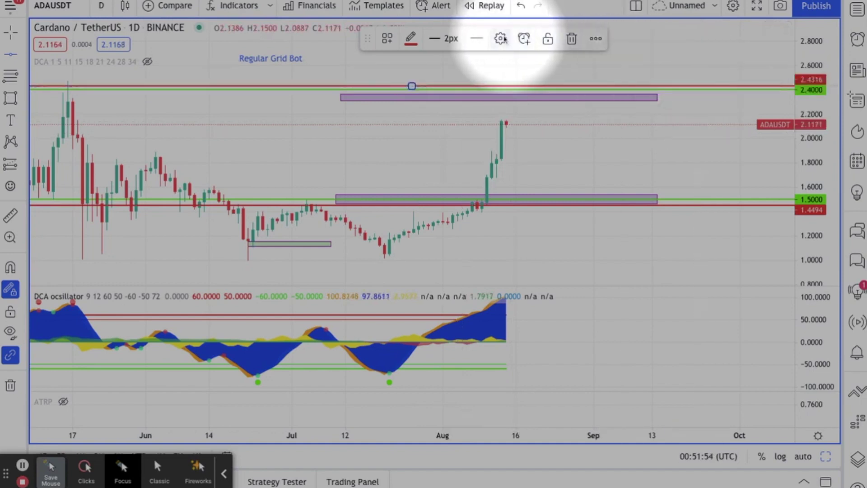
left_click(412, 39)
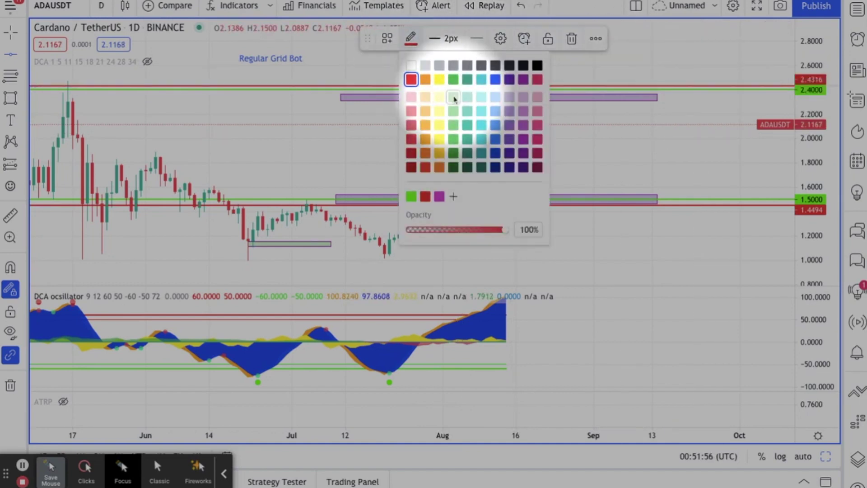
left_click(538, 84)
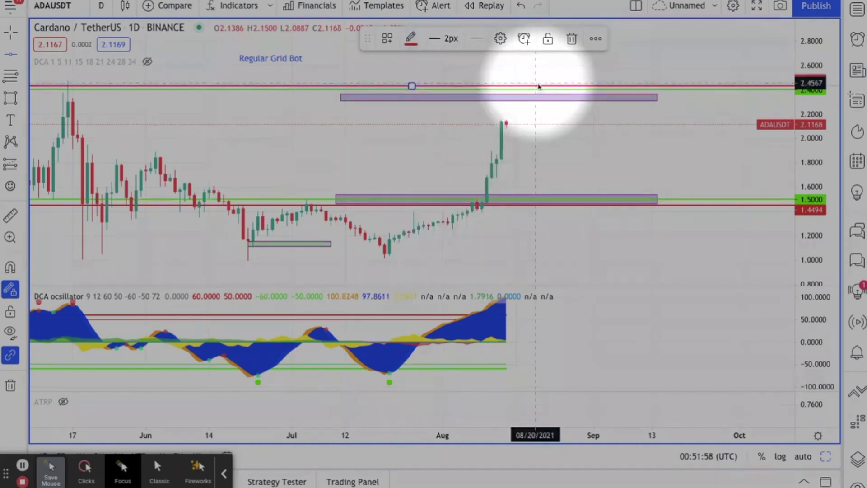
left_click(410, 39)
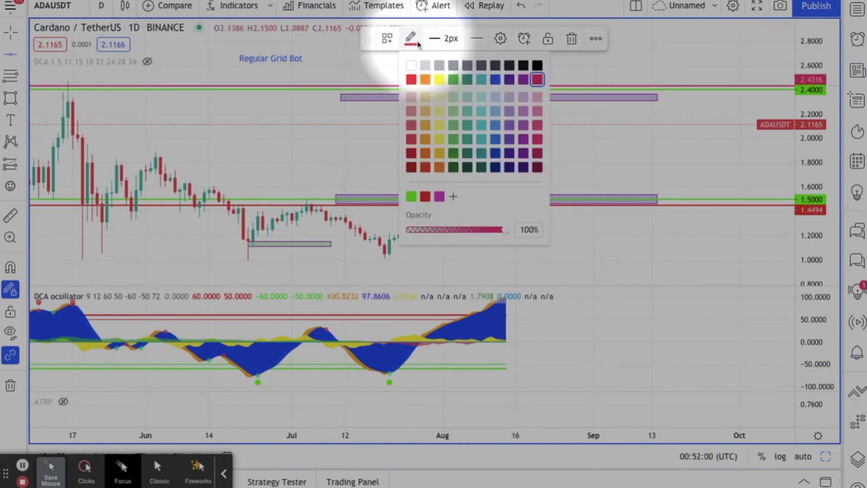
left_click(495, 79)
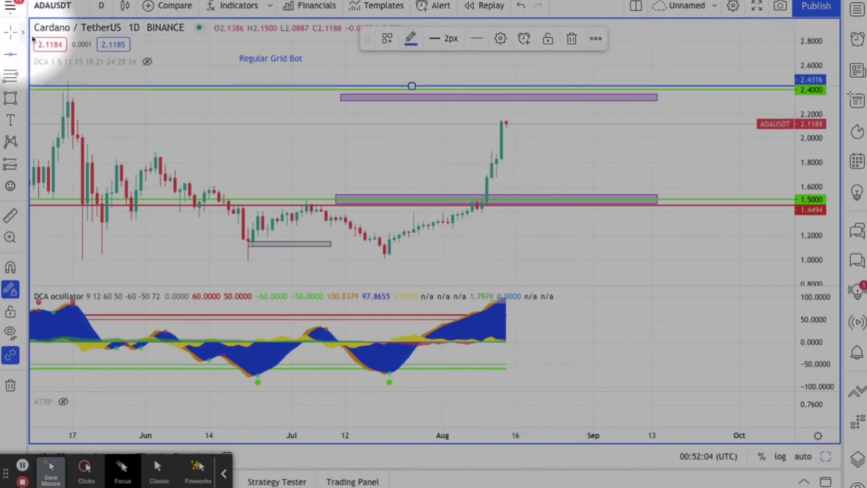
left_click_drag(575, 86, 575, 93)
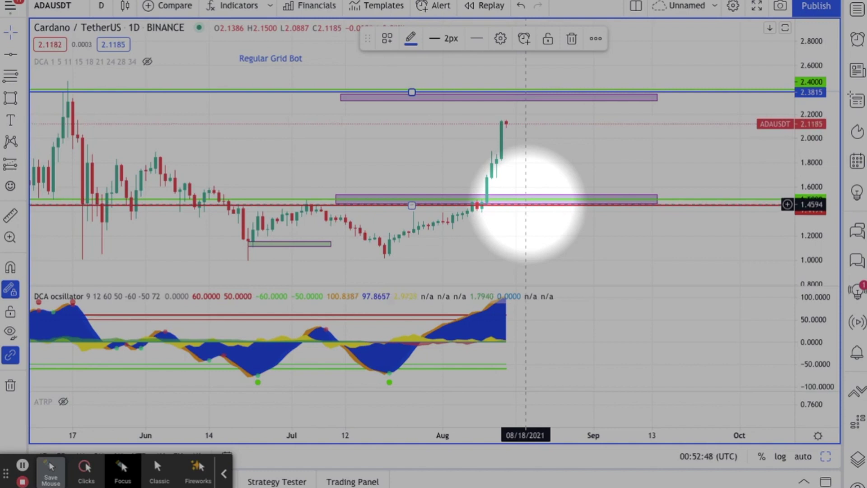
left_click(538, 199)
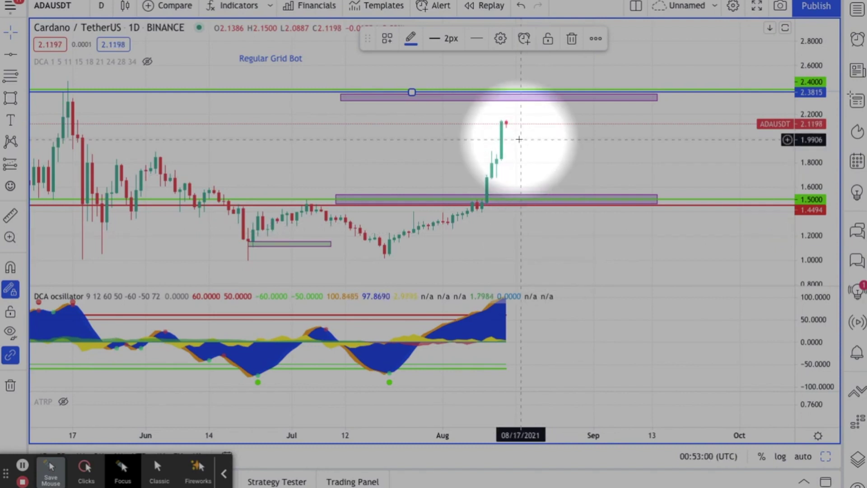
scroll(527, 98, "right", 2)
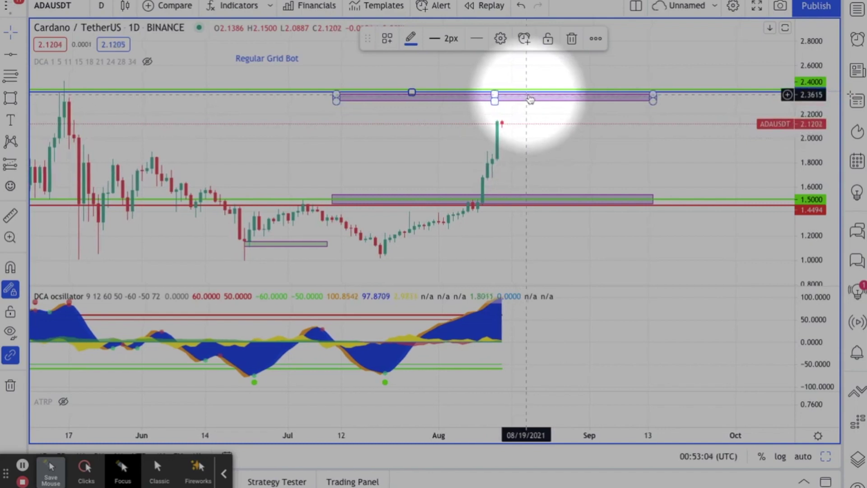
scroll(530, 99, "right", 1)
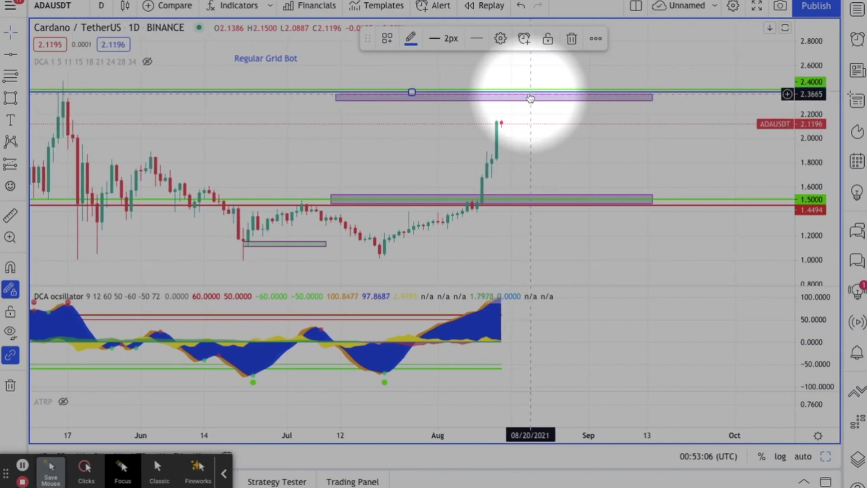
scroll(530, 99, "right", 1)
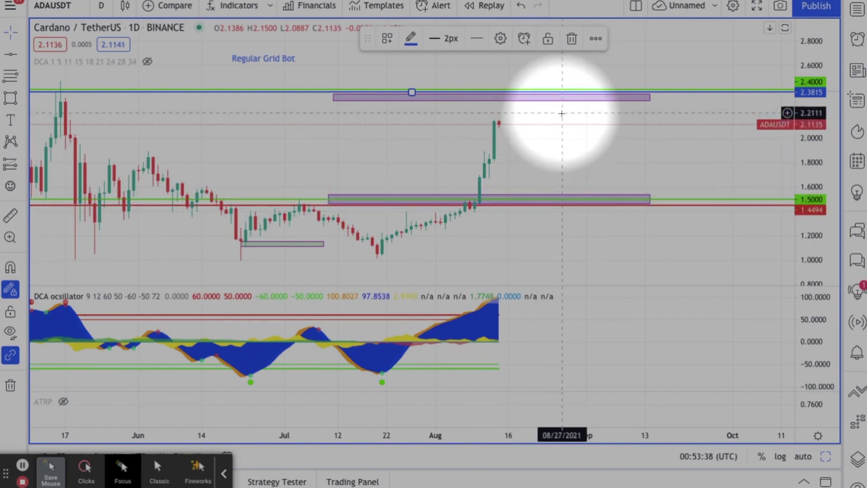
left_click_drag(548, 101, 551, 94)
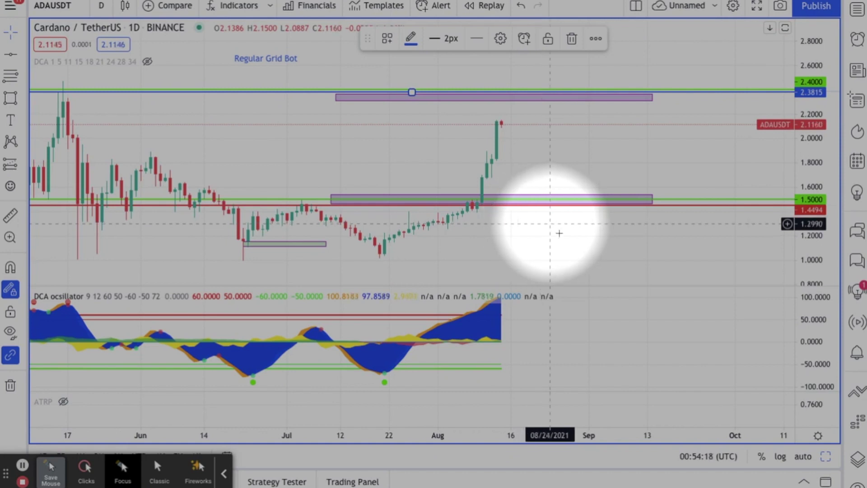
scroll(593, 245, "right", 3)
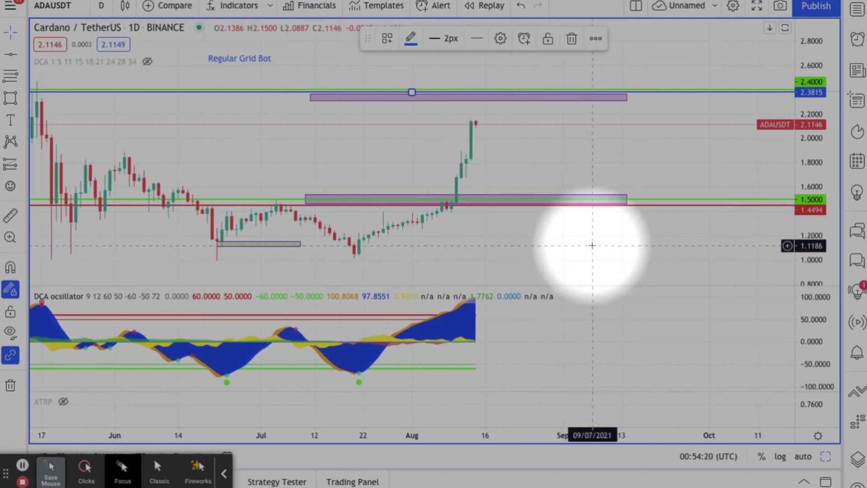
- Restore the two-chart layout and maximize the other ADAUSDT chart
left_click(825, 457)
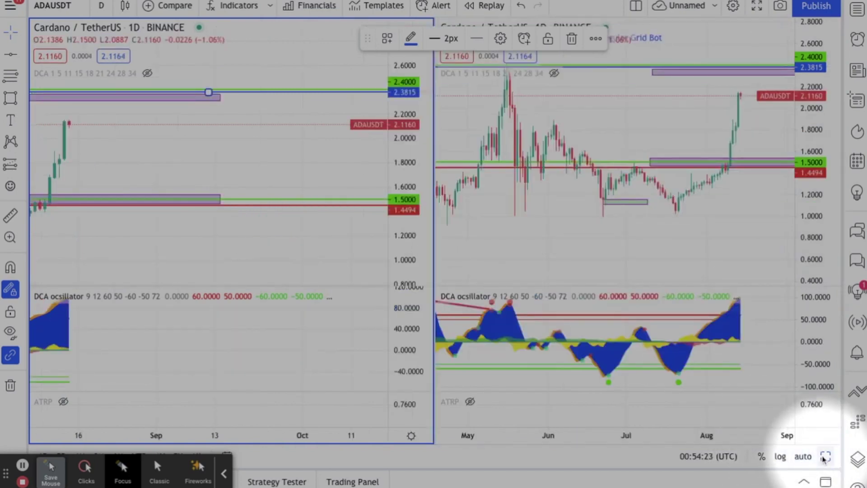
left_click(720, 266)
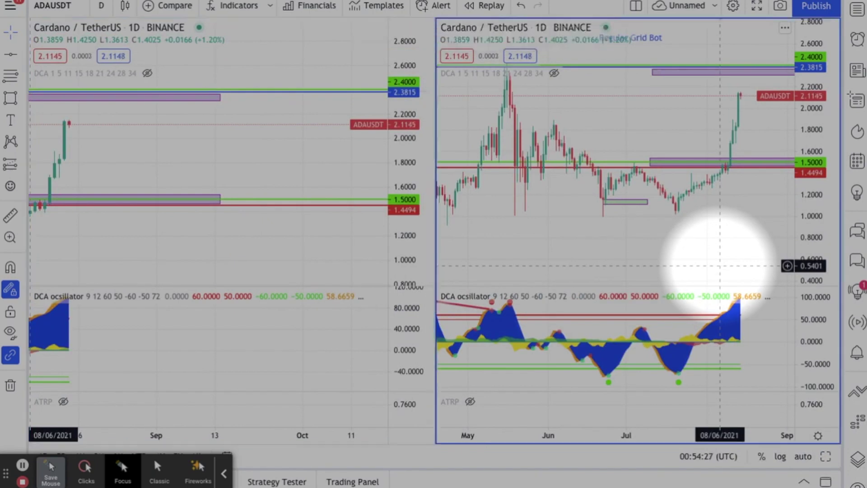
left_click(826, 457)
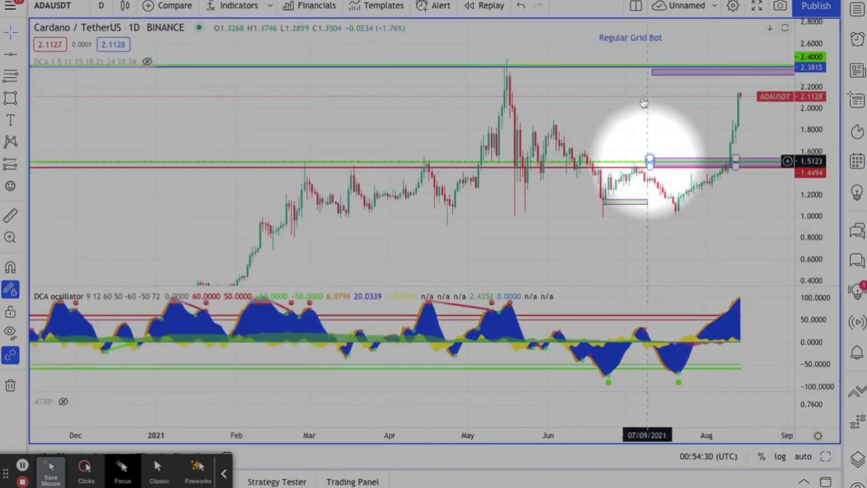
- Change the "Regular Grid Bot" text label above the price action to "Reverse Grid Bot"
left_click_drag(632, 101, 492, 165)
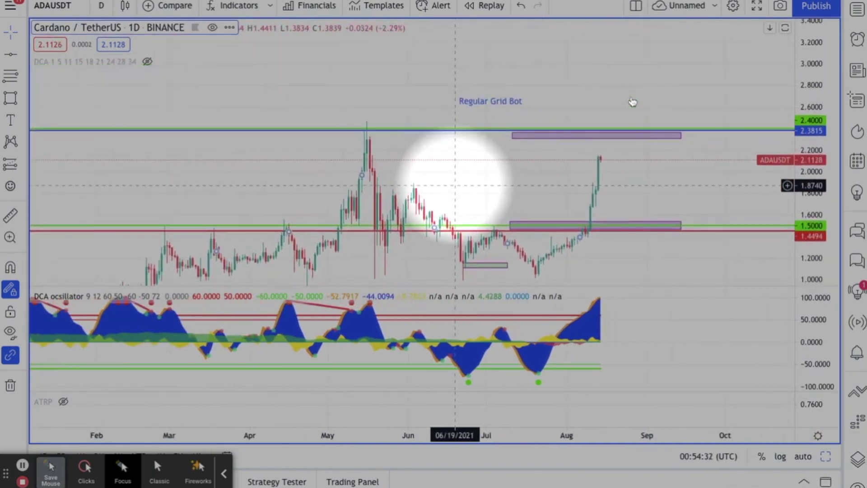
left_click(489, 103)
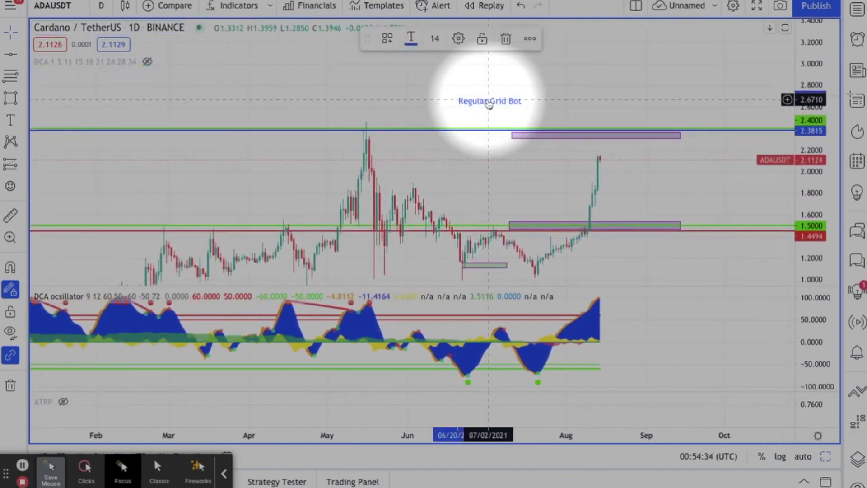
left_click(411, 39)
left_click(411, 39)
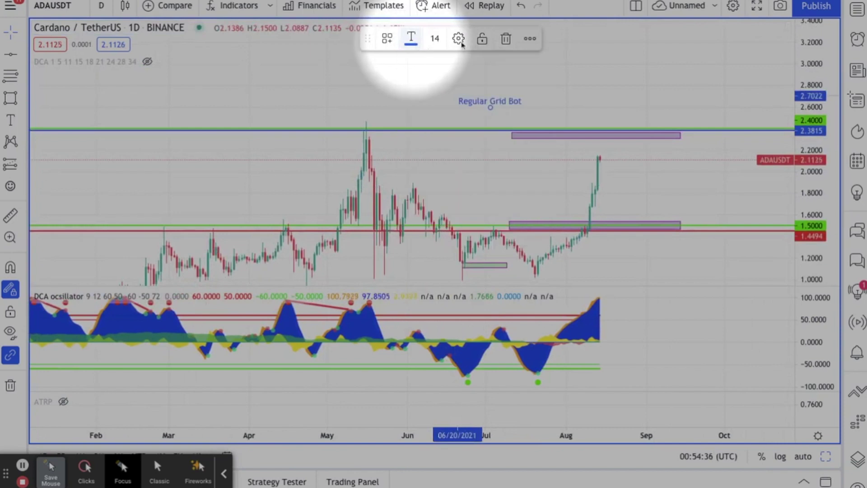
left_click(458, 38)
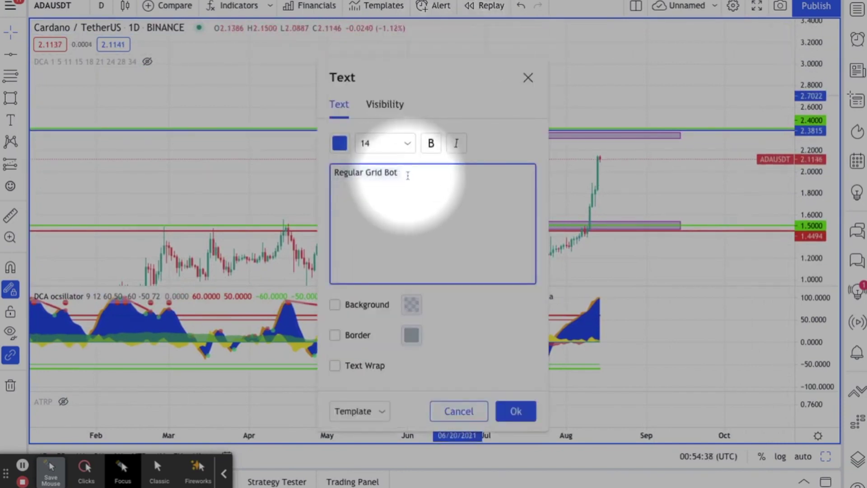
key("ctrl+a")
type("Rever")
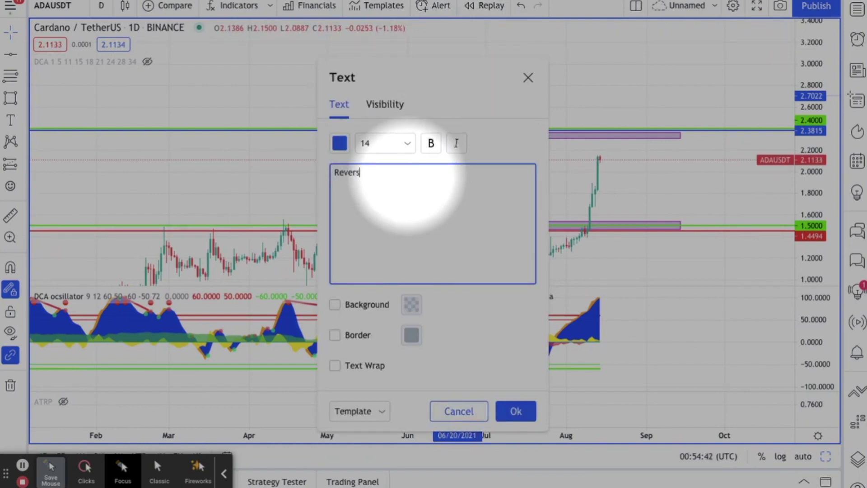
type("se Gridb")
key("BackSpace")
key("BackSpace")
type("Bot")
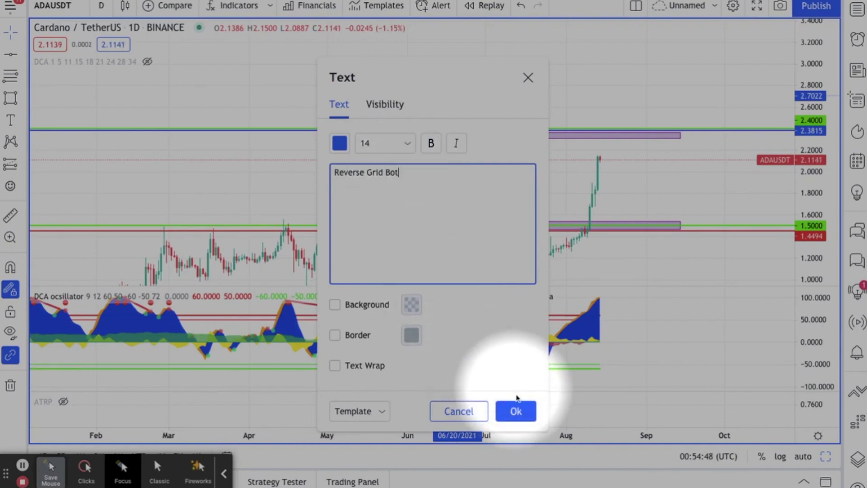
left_click(519, 409)
left_click_drag(525, 217, 534, 218)
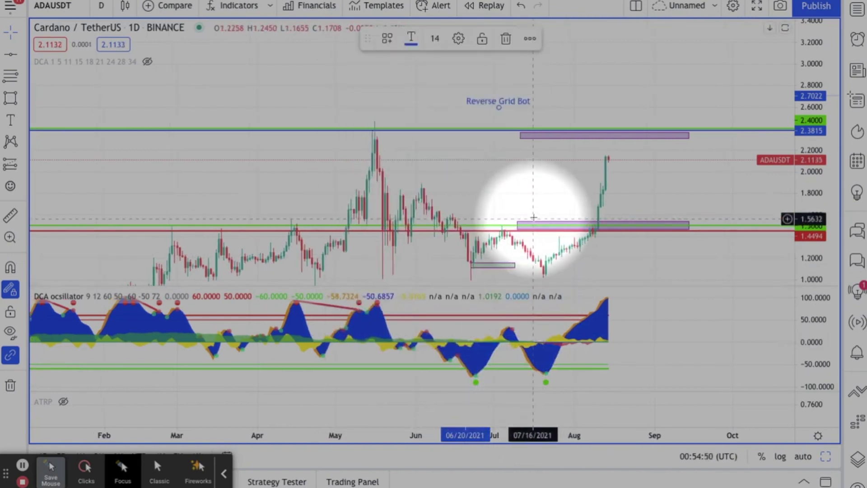
scroll(535, 212, "up", 4)
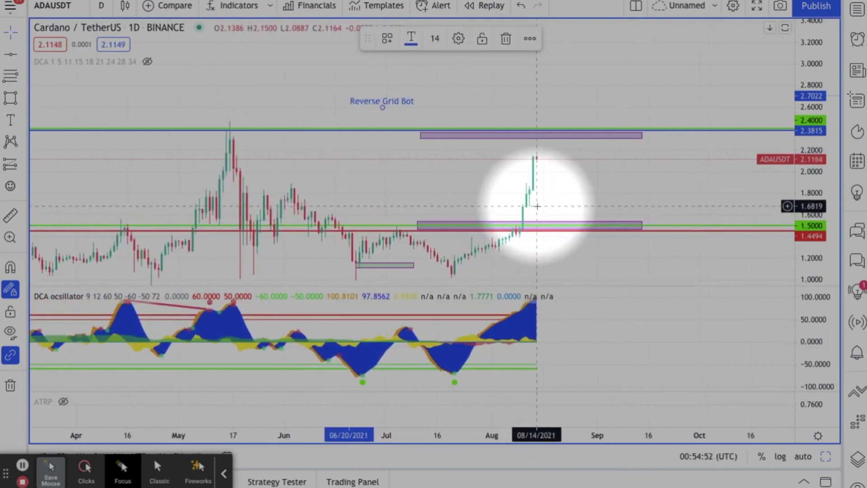
scroll(537, 207, "up", 3)
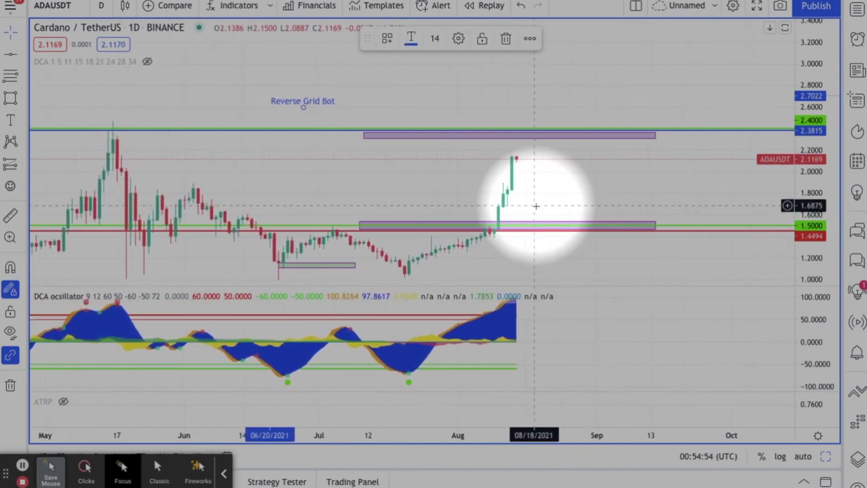
scroll(536, 206, "up", 3)
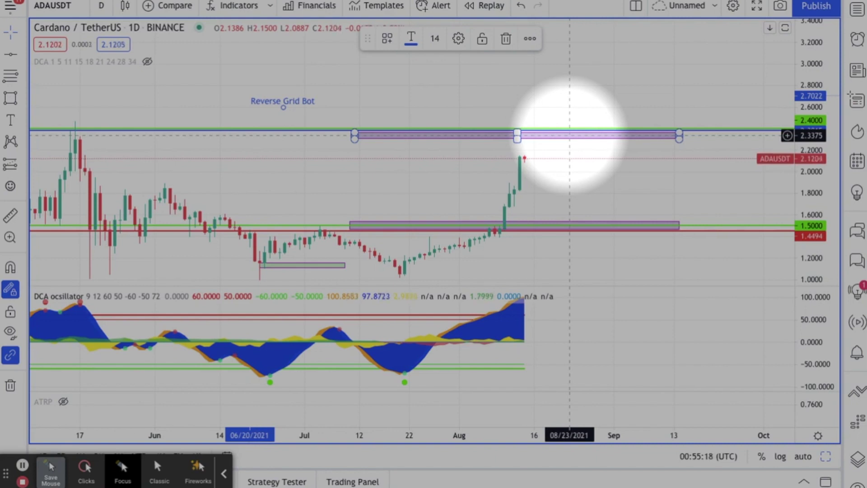
- Add a horizontal line at the latest candle's price, about 2.13, and colour it black
left_click(561, 122)
left_click(7, 57)
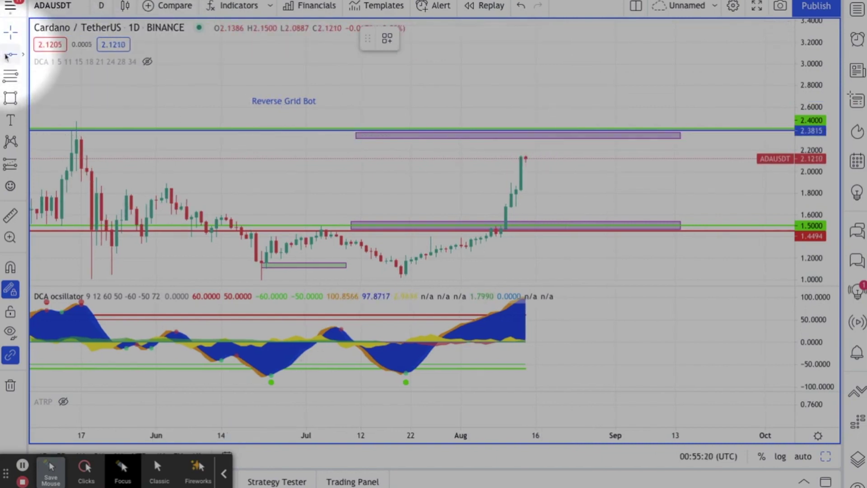
scroll(555, 175, "up", 2)
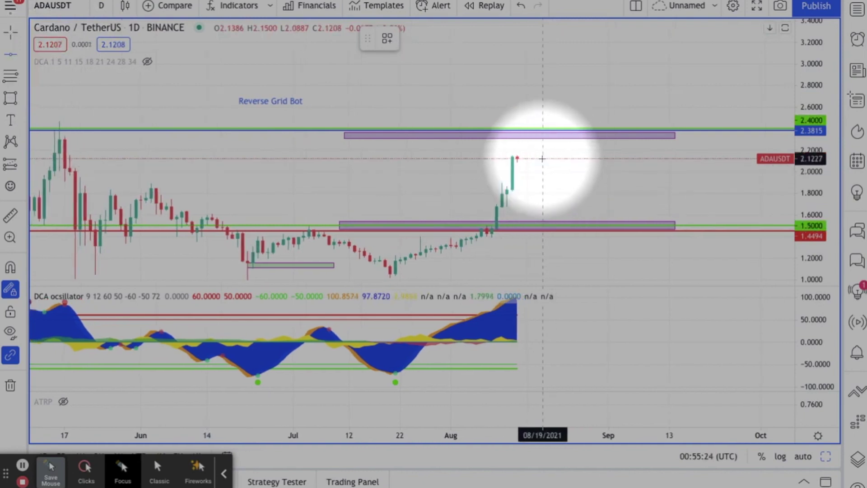
scroll(543, 158, "down", 1)
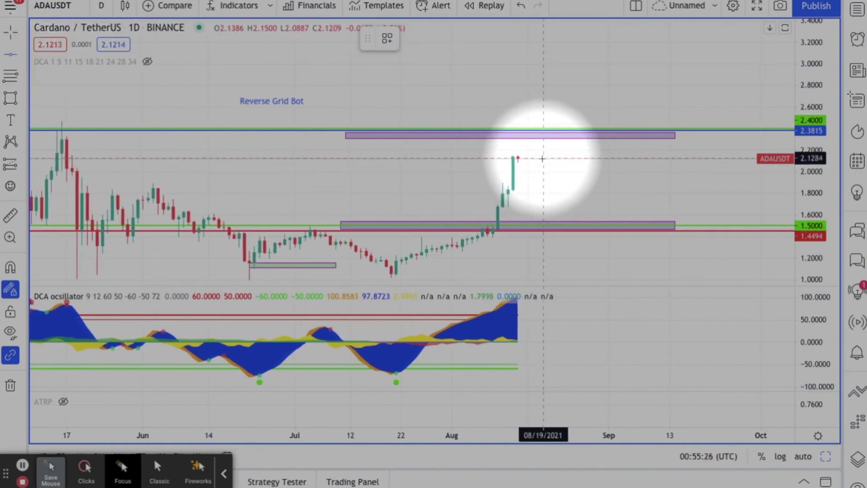
left_click(543, 159)
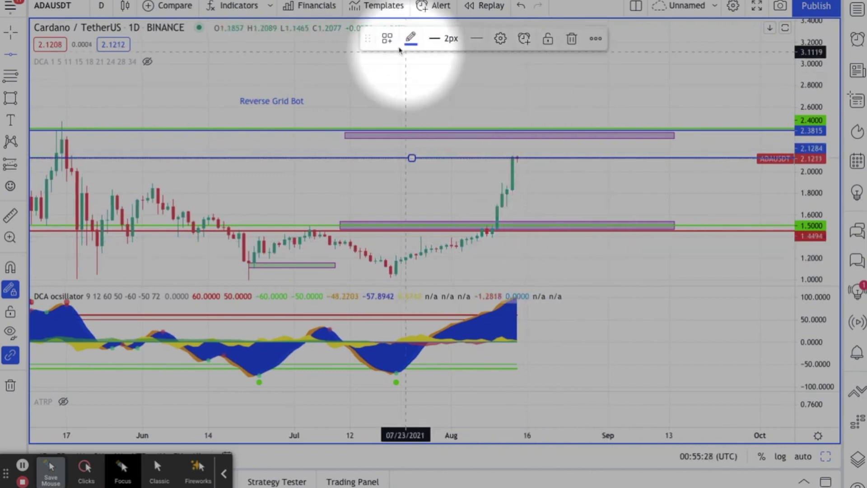
left_click(410, 38)
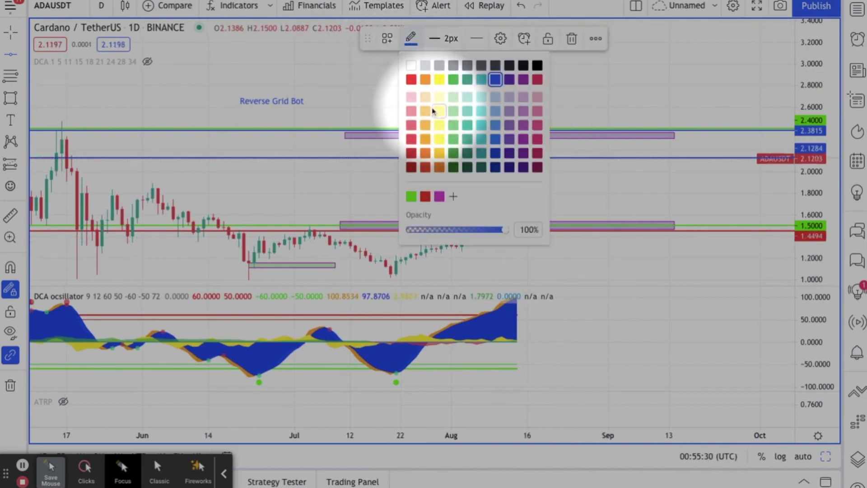
left_click(537, 65)
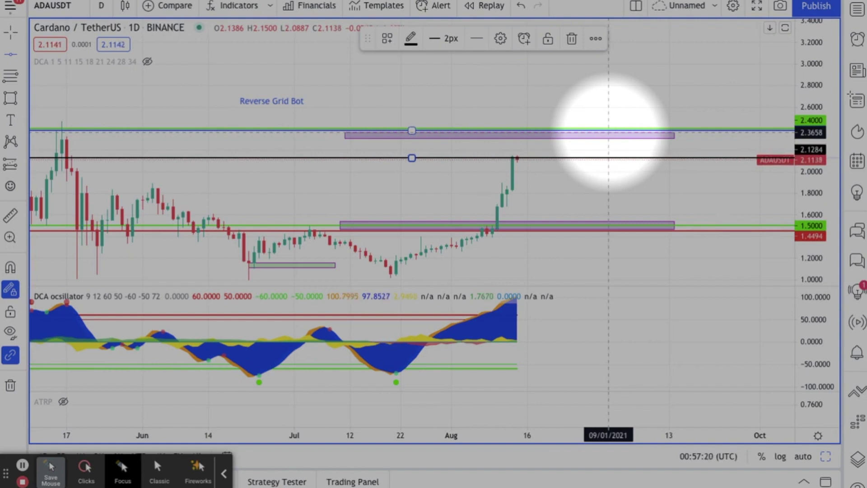
- Move the blue horizontal line from under the 2.4000 line down to about 1.82, below the black line
left_click(562, 223)
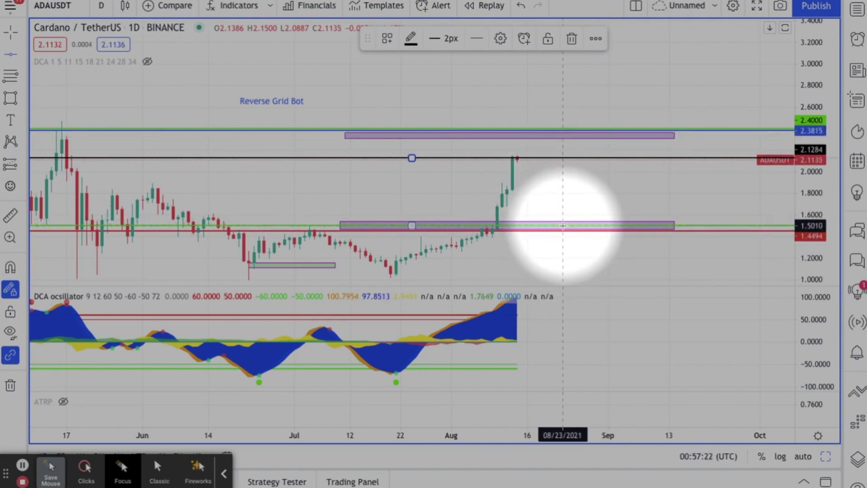
left_click(572, 132)
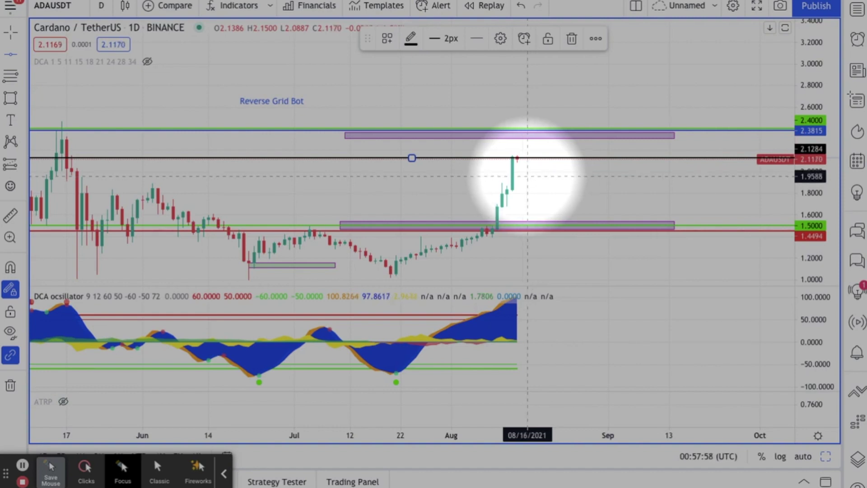
scroll(412, 157, "up", 1)
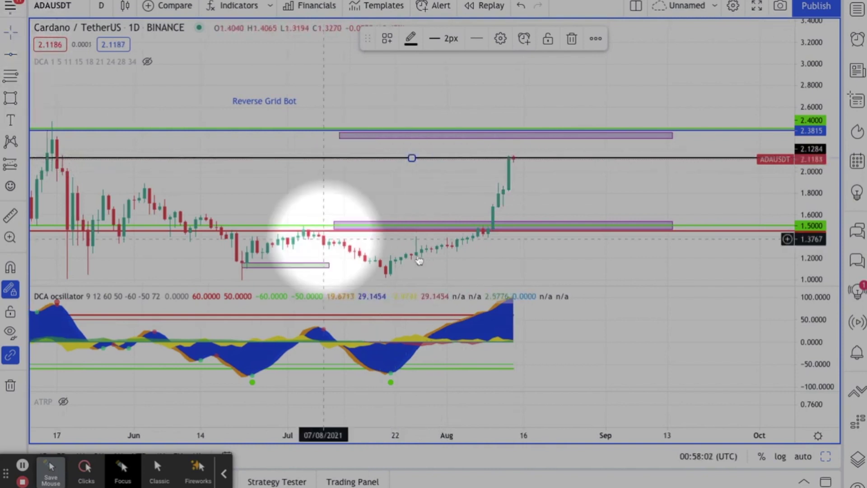
scroll(509, 190, "right", 1)
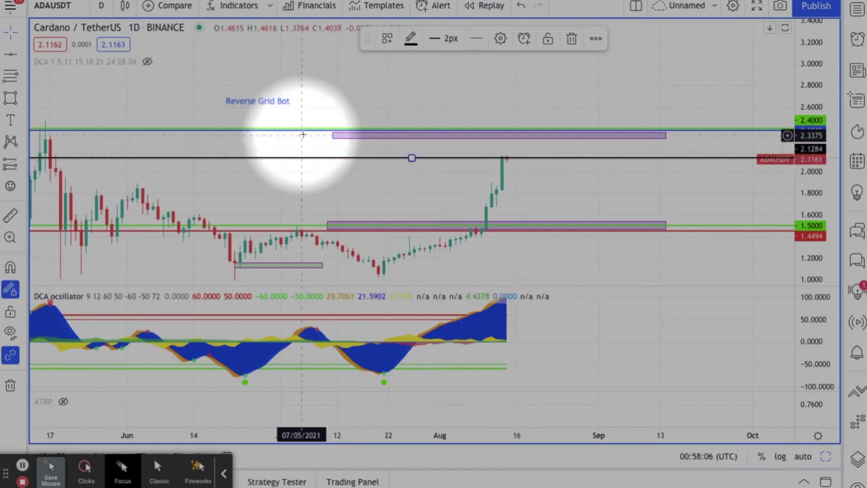
left_click_drag(307, 132, 312, 190)
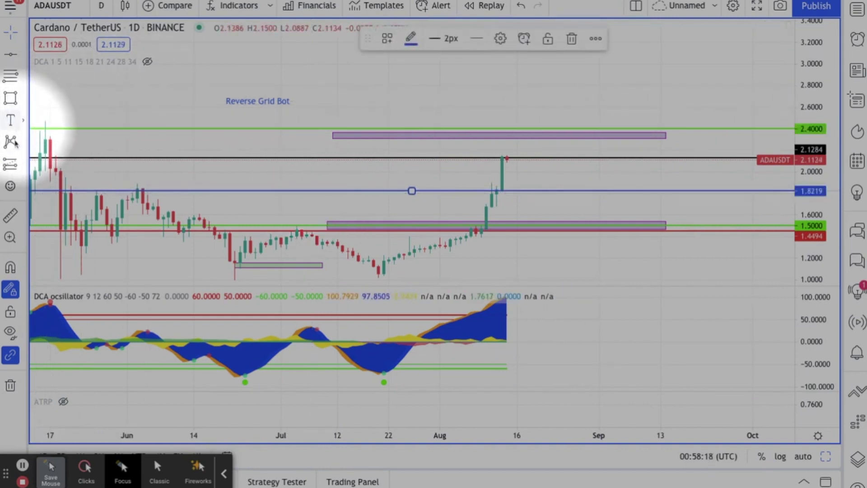
- Brush a short horizontal stroke at about 1.7 just after the latest candle, and lower the blue horizontal line to about 1.75
left_click(22, 101)
left_click(44, 97)
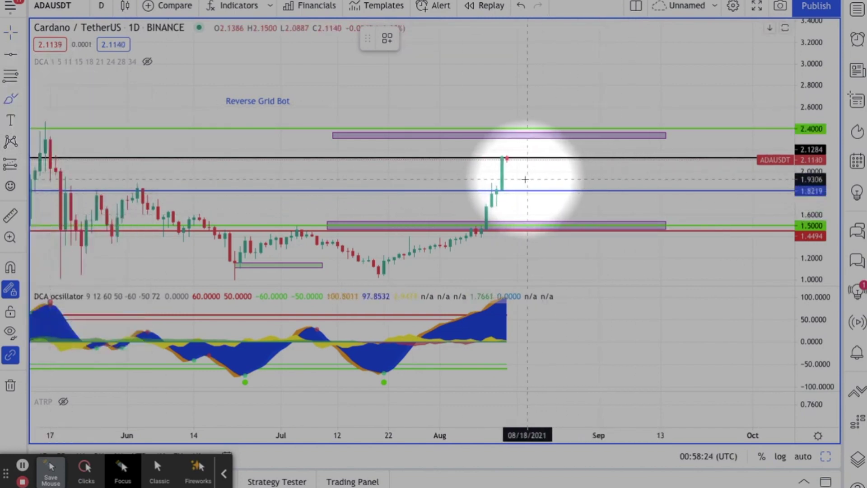
left_click_drag(517, 206, 563, 205)
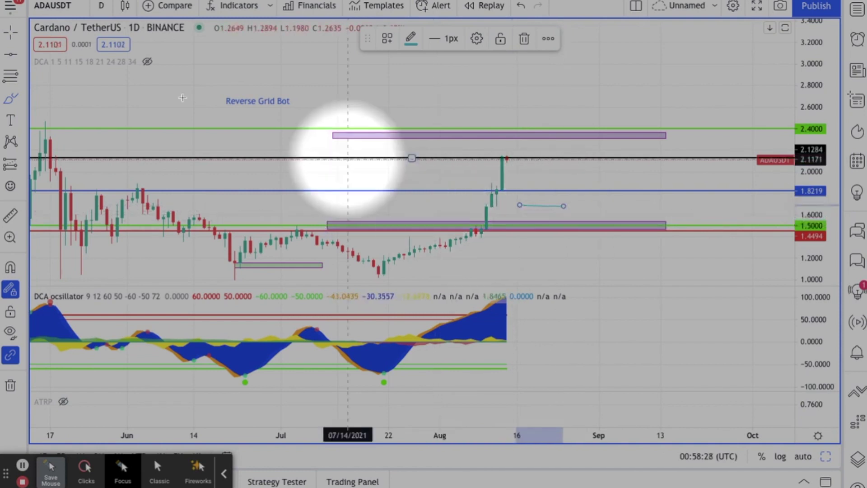
left_click(8, 40)
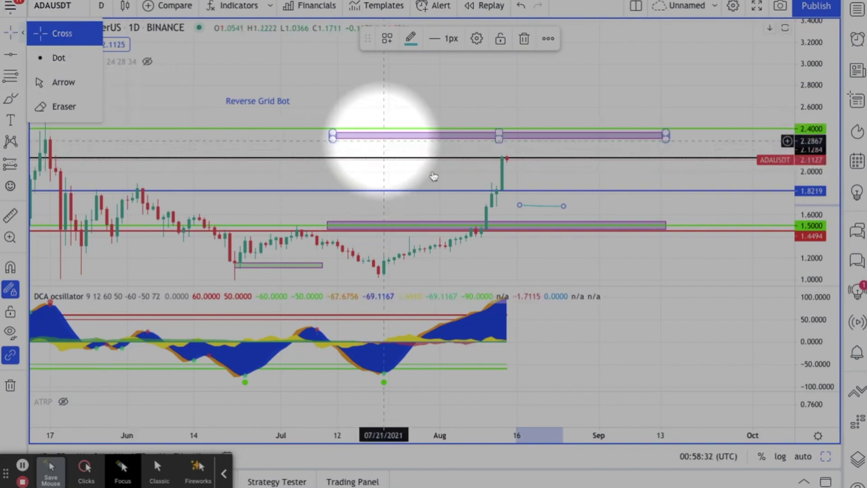
left_click_drag(473, 194, 473, 195)
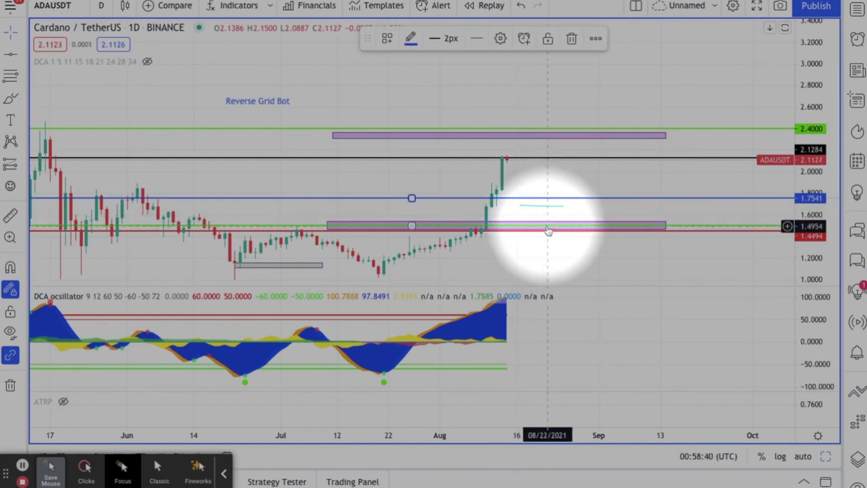
- Examine the latest price action against the two purple zones, the black and blue lines and the short brush stroke
left_click_drag(579, 93, 566, 137)
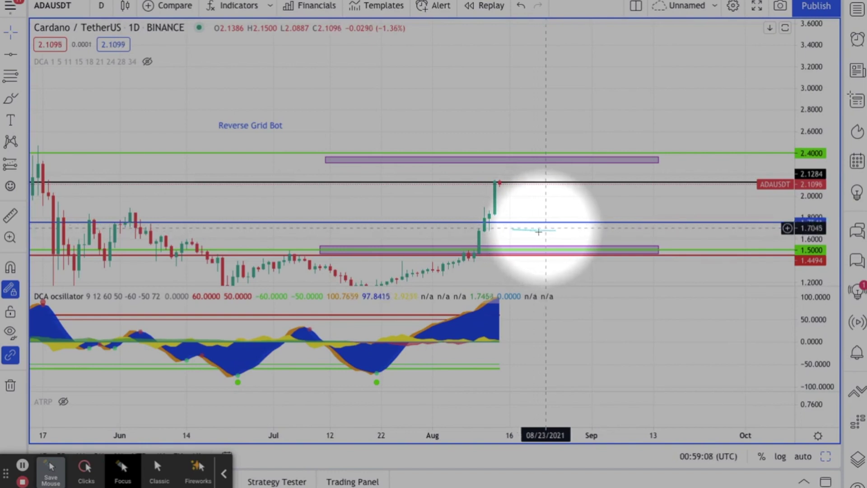
left_click(536, 250)
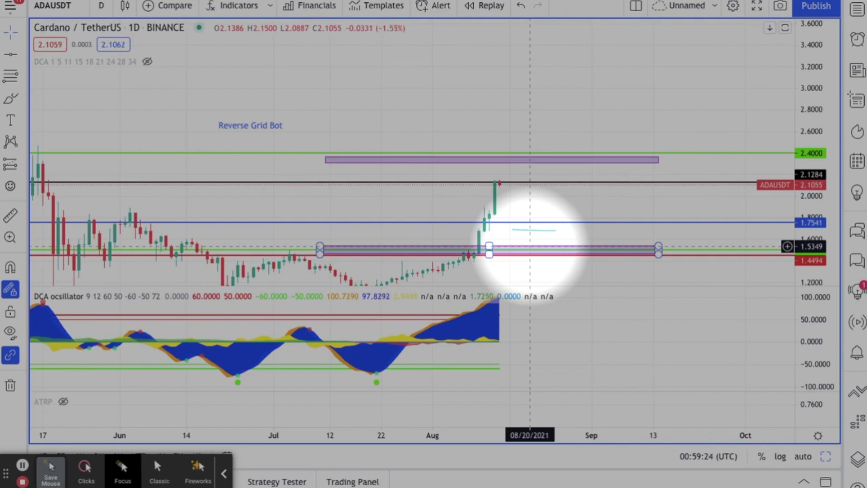
scroll(489, 234, "down", 3)
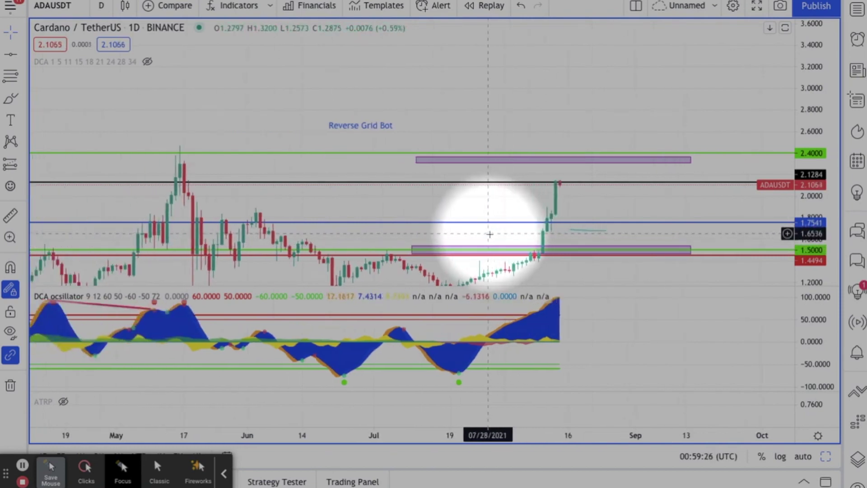
left_click_drag(606, 209, 595, 164)
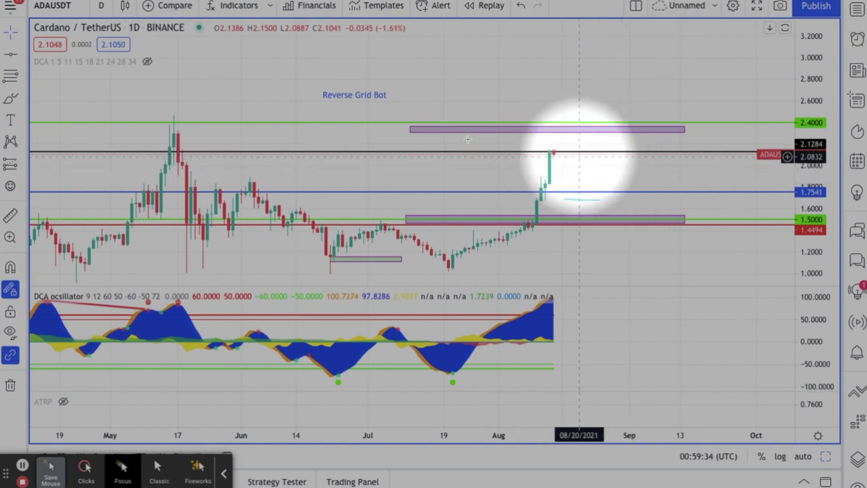
left_click(441, 129)
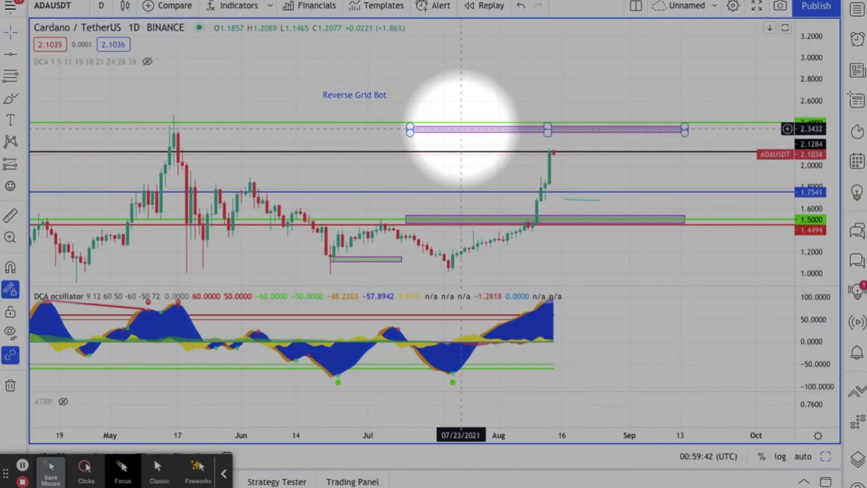
left_click(558, 143)
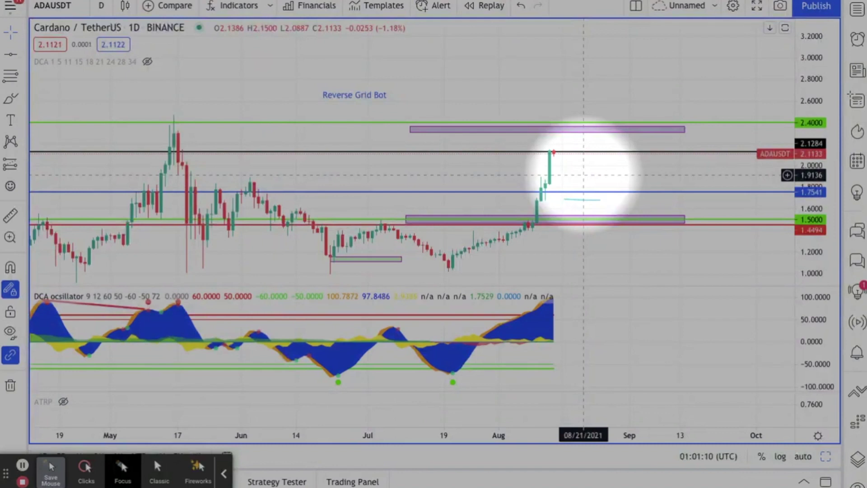
left_click(584, 194)
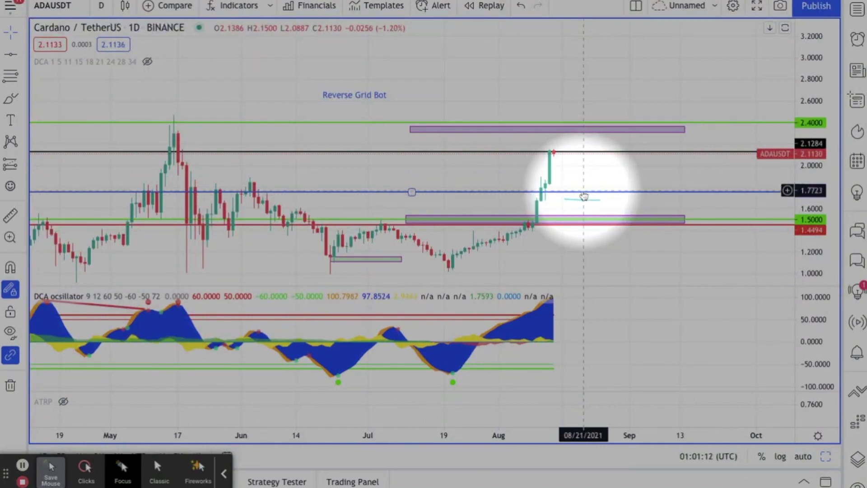
left_click(584, 197)
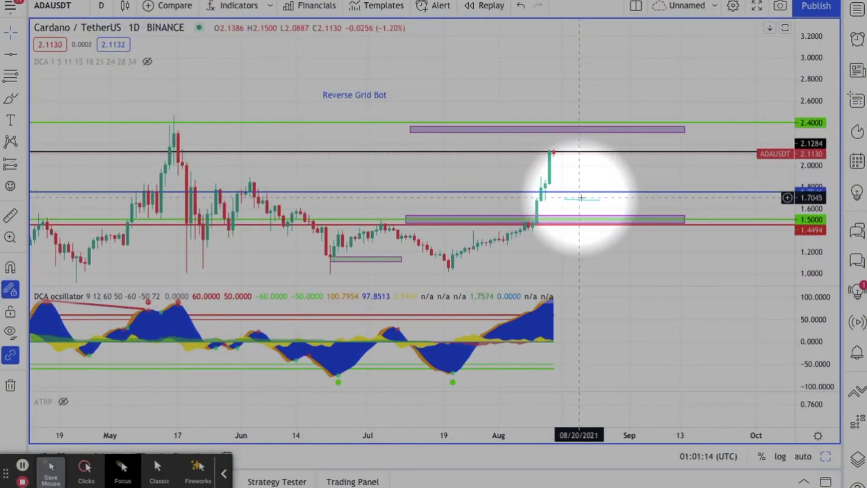